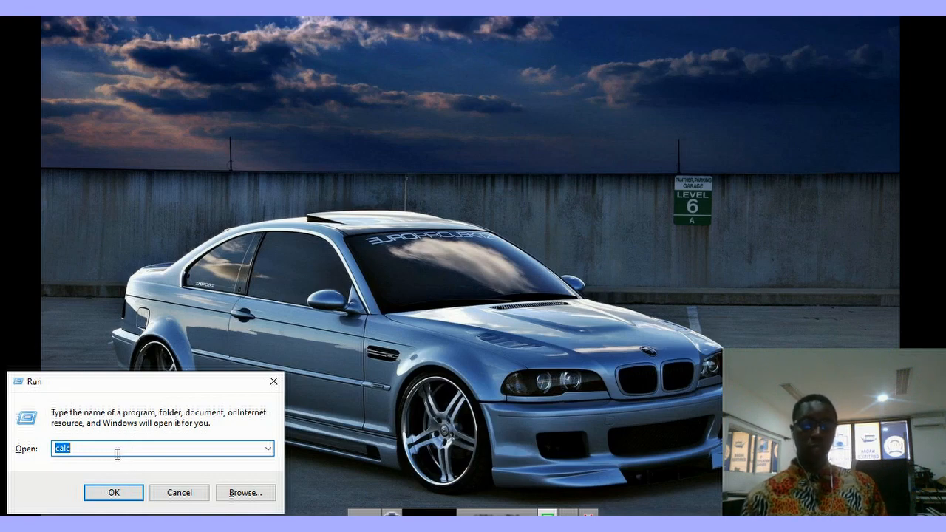
Step: Run mmc to open an empty Console1 management console
{"action": "type", "text": "mmc"}
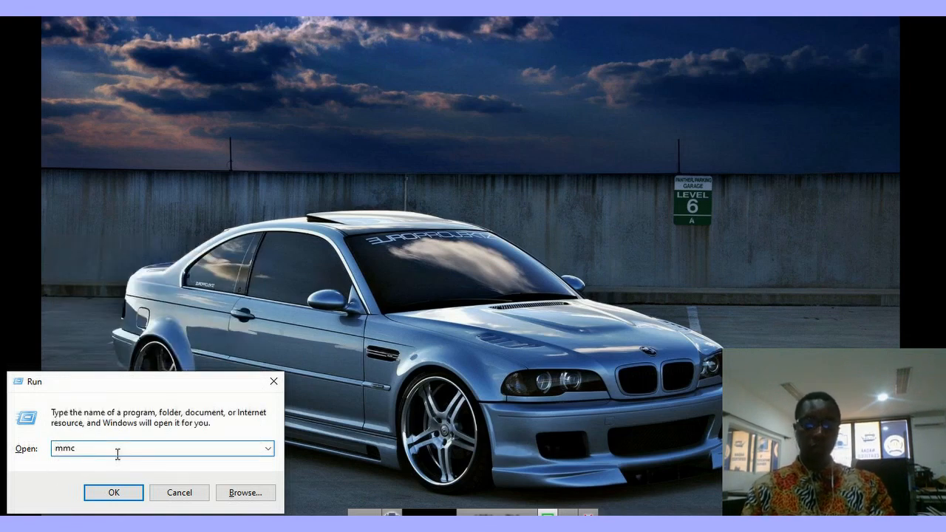
{"action": "left_click", "coordinate": [107, 493]}
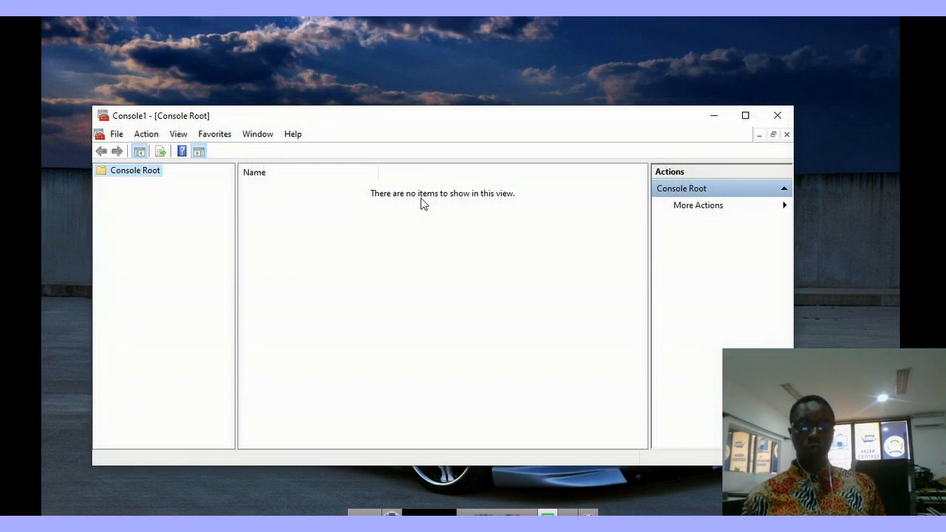
Step: Add the Local Users and Groups snap-in for the local computer under Console Root
{"action": "left_click", "coordinate": [118, 137]}
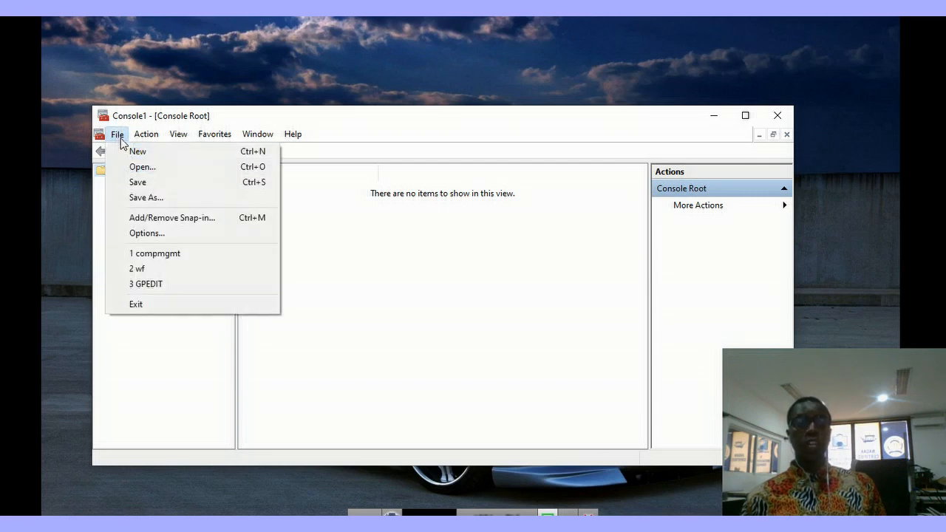
{"action": "left_click", "coordinate": [166, 222]}
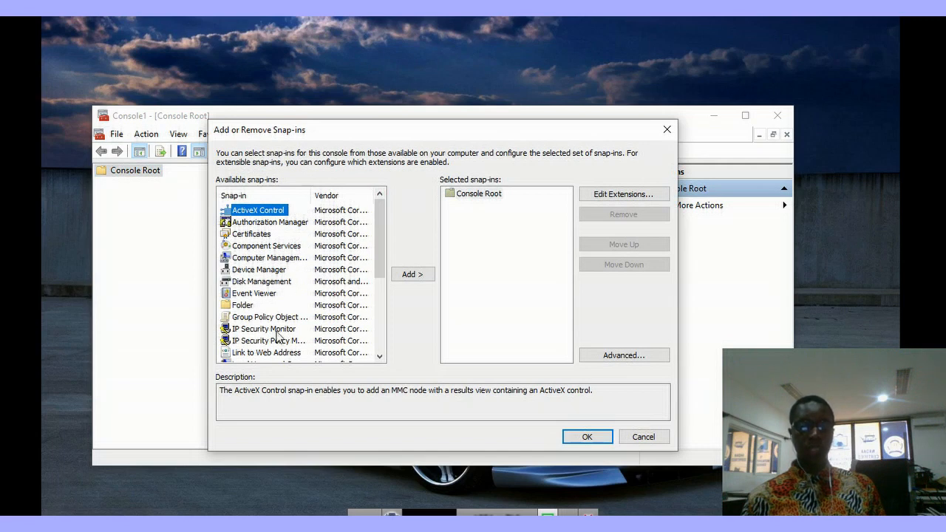
{"action": "scroll", "coordinate": [291, 336], "scroll_direction": "down", "scroll_amount": 1}
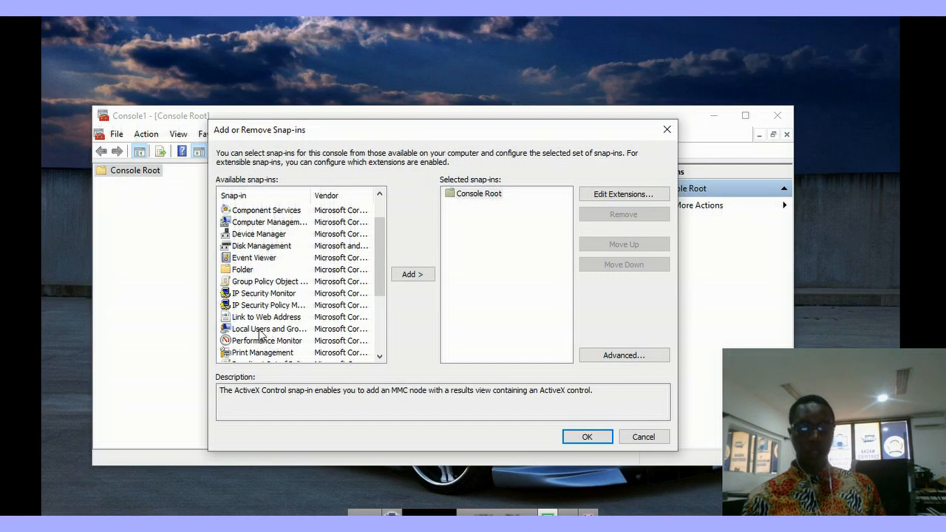
{"action": "left_click", "coordinate": [257, 334]}
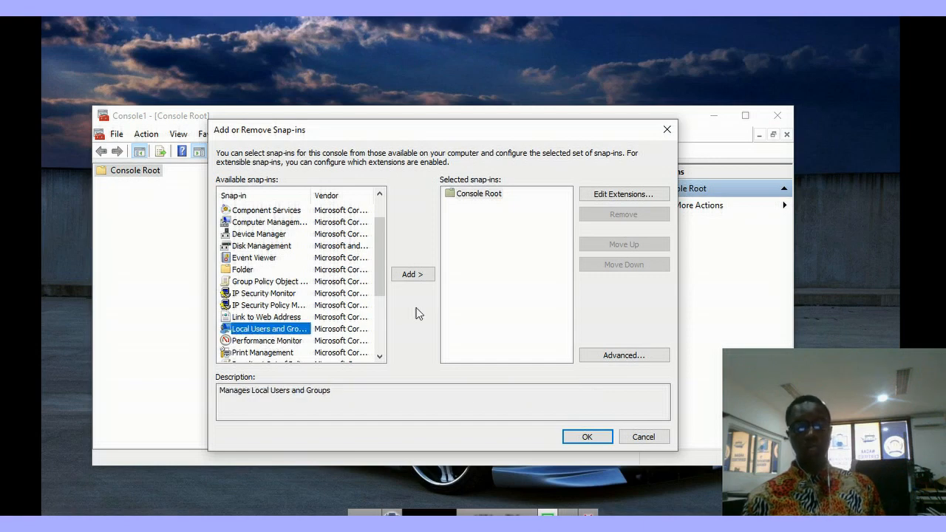
{"action": "left_click", "coordinate": [412, 275]}
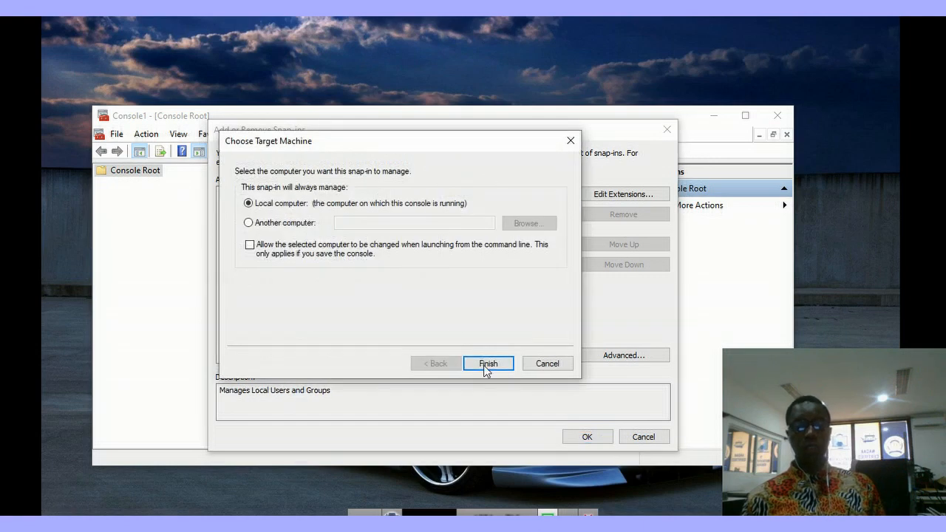
{"action": "left_click", "coordinate": [486, 365]}
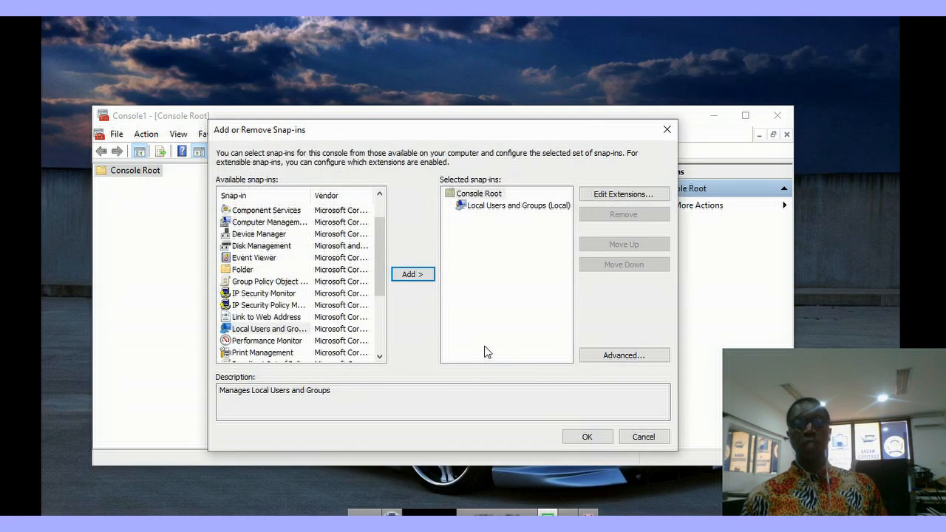
{"action": "left_click", "coordinate": [414, 275]}
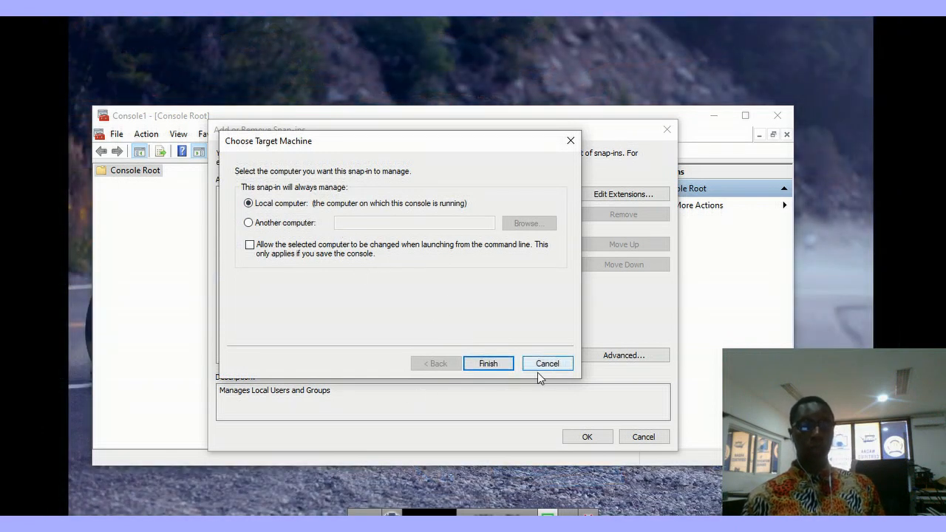
{"action": "left_click", "coordinate": [488, 362]}
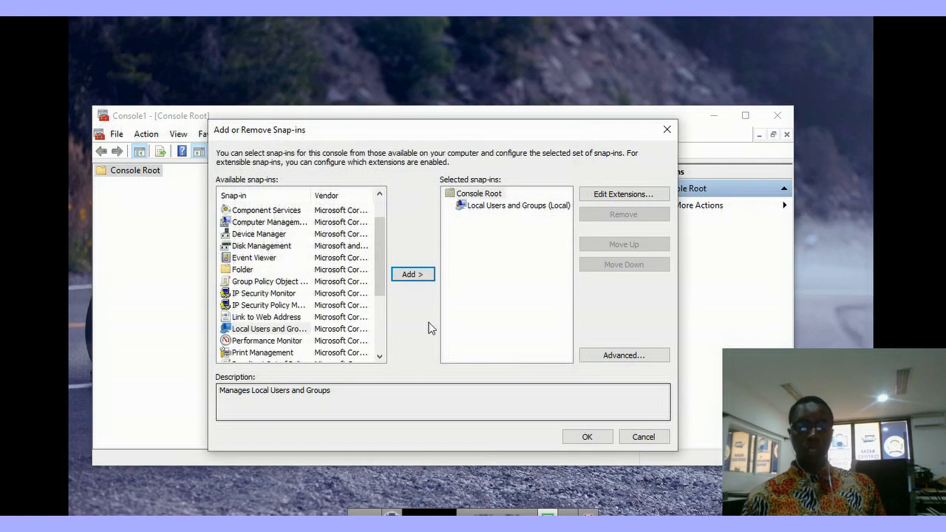
{"action": "left_click", "coordinate": [586, 439]}
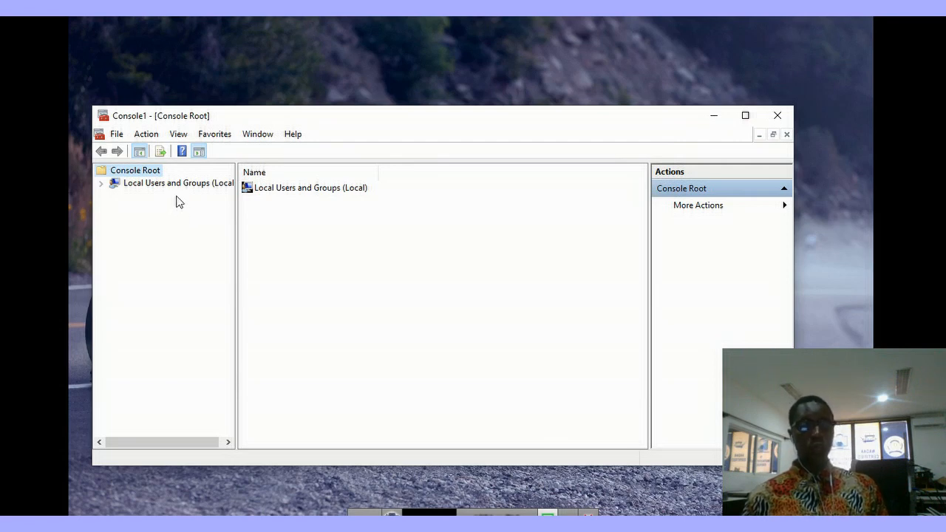
Step: Expand Local Users and Groups and start a New User from the Users folder
{"action": "left_click", "coordinate": [102, 184]}
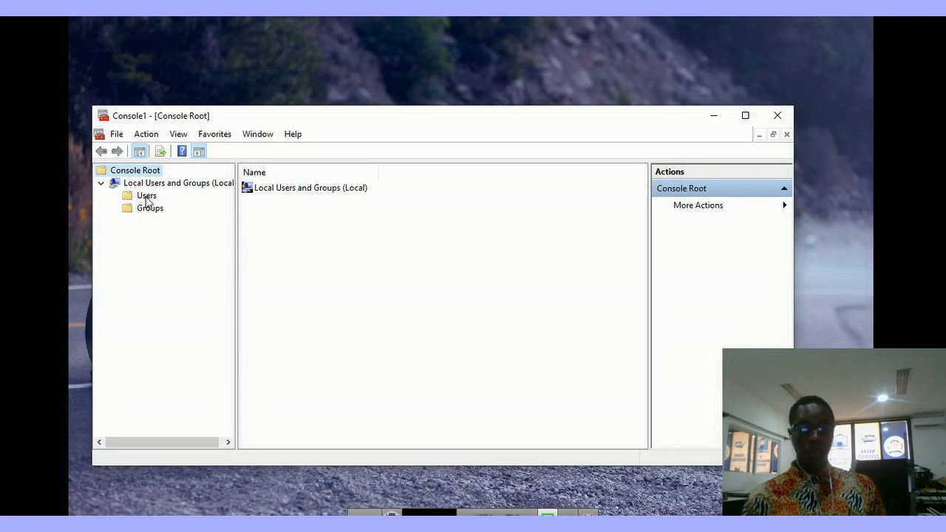
{"action": "right_click", "coordinate": [146, 198]}
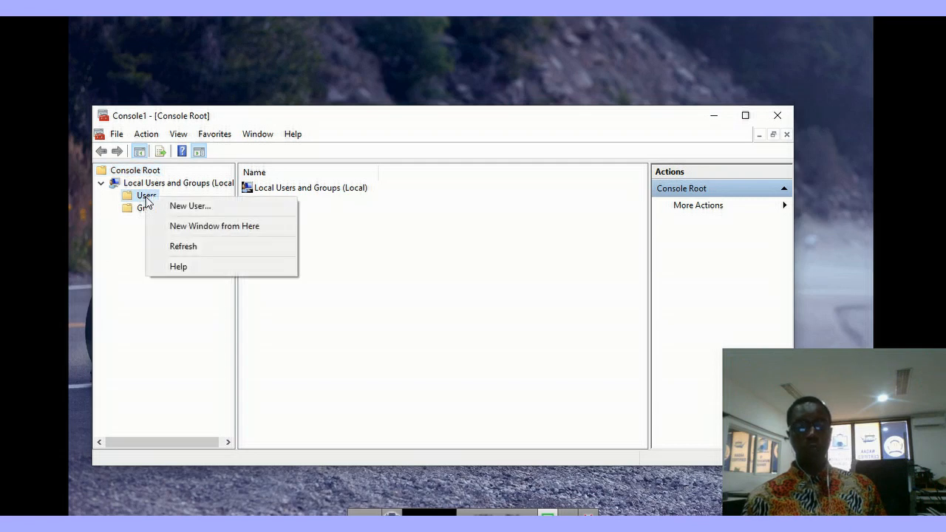
{"action": "left_click", "coordinate": [195, 207]}
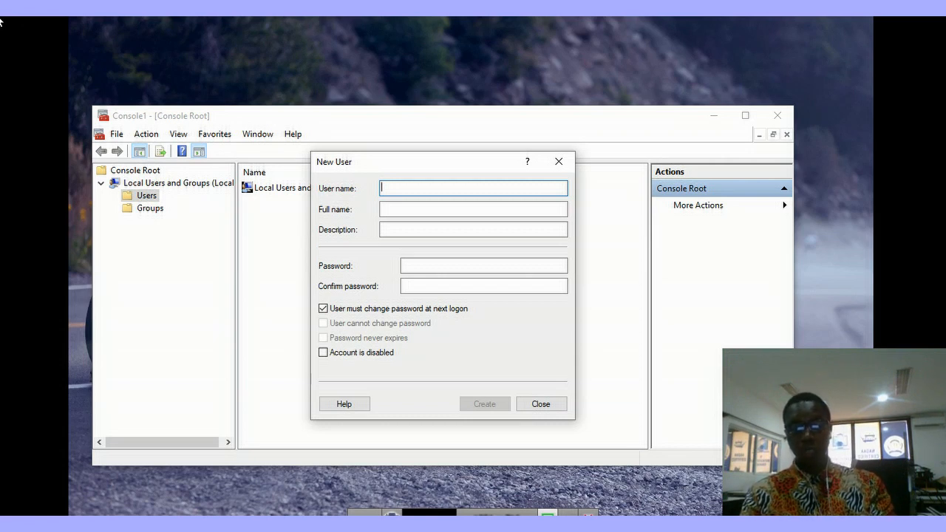
Step: Enter the new account's user name, the person's full name, and the description 'Manager'
{"action": "type", "text": "Yaa"}
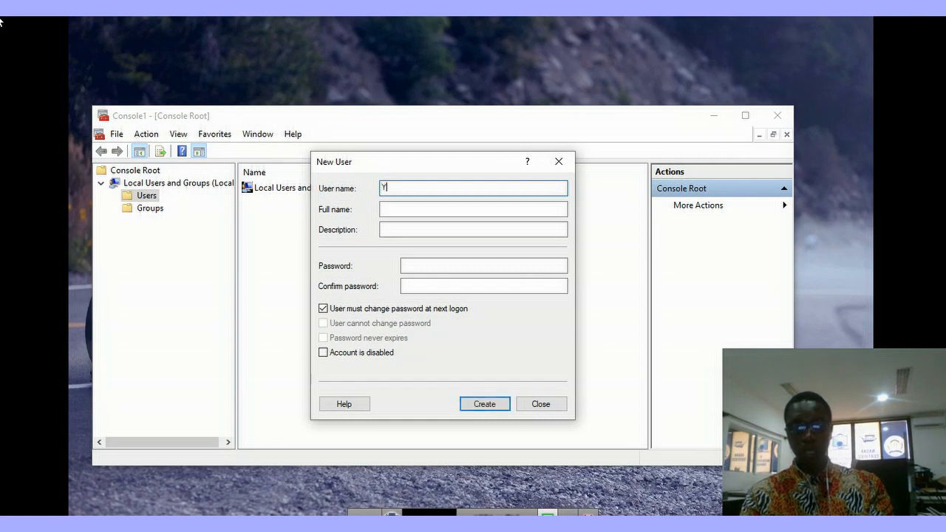
{"action": "key", "text": "BackSpace"}
{"action": "key", "text": "BackSpace"}
{"action": "key", "text": "BackSpace"}
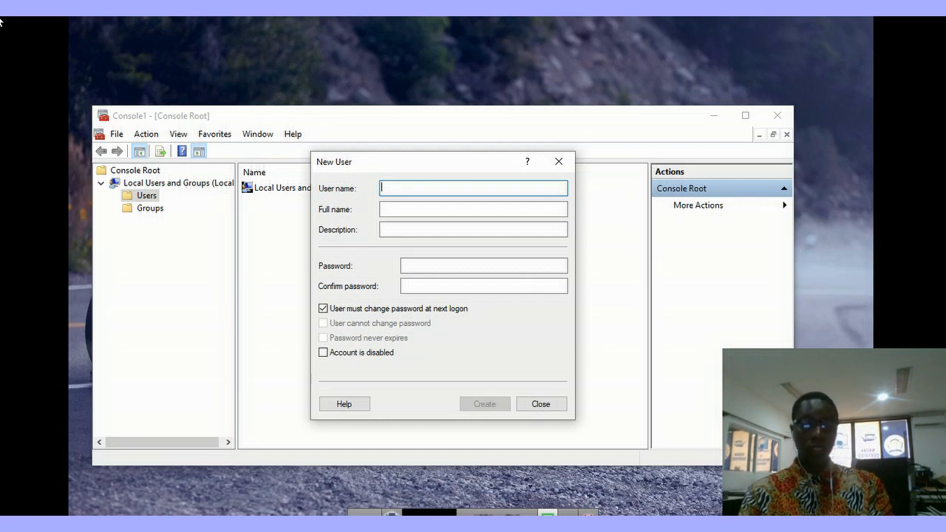
{"action": "type", "text": "jammeh"}
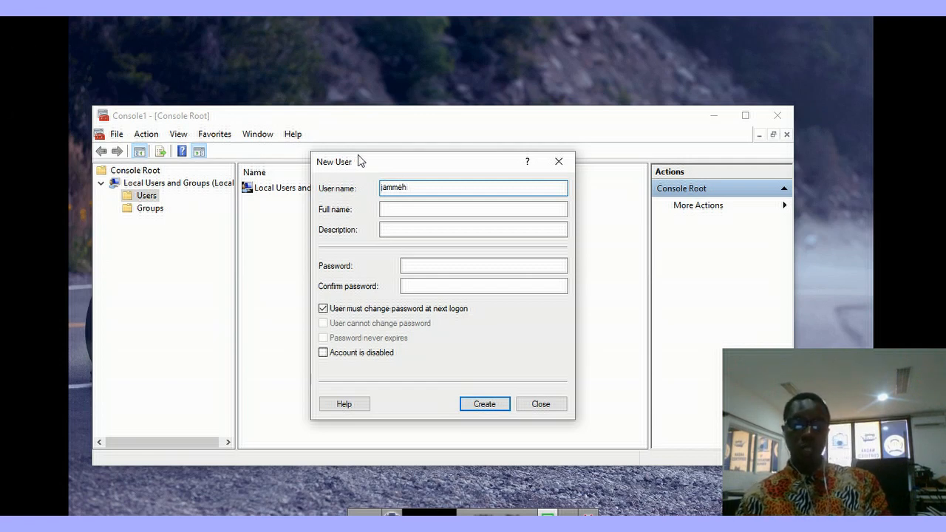
{"action": "left_click", "coordinate": [384, 209]}
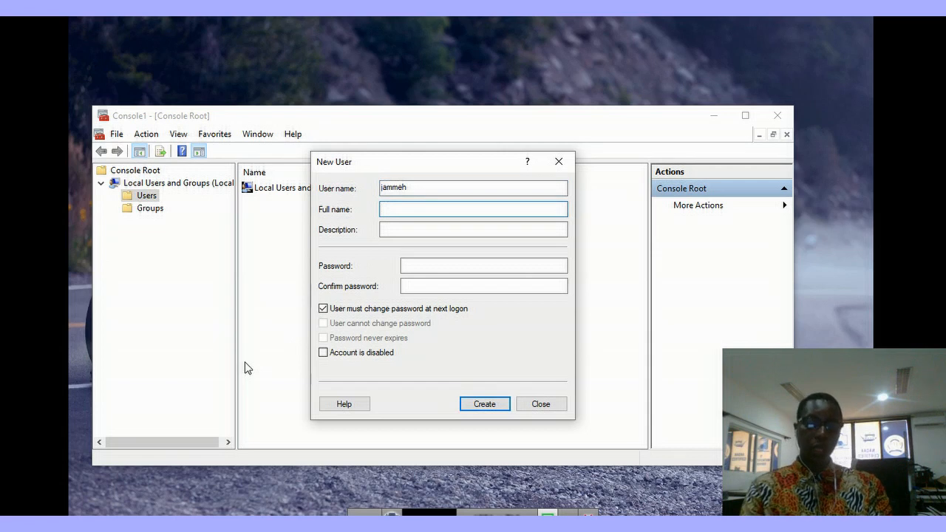
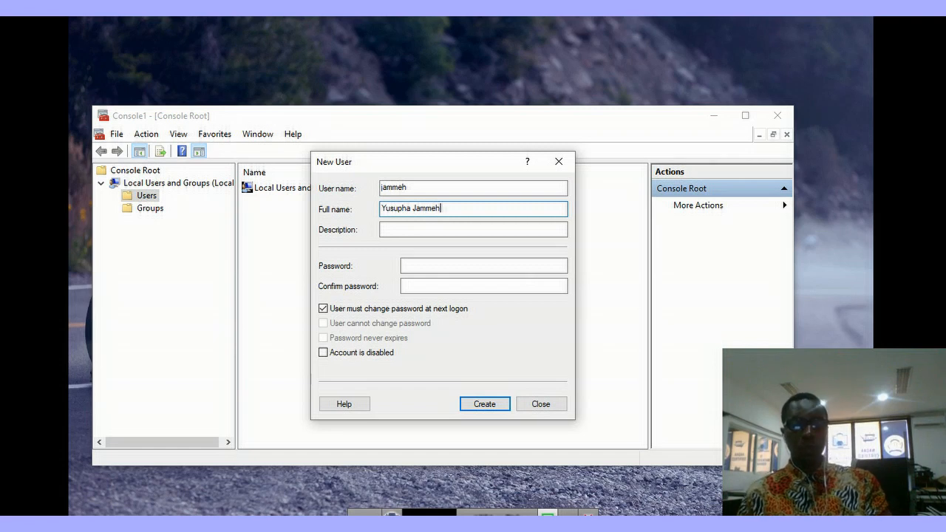
{"action": "left_click", "coordinate": [396, 232]}
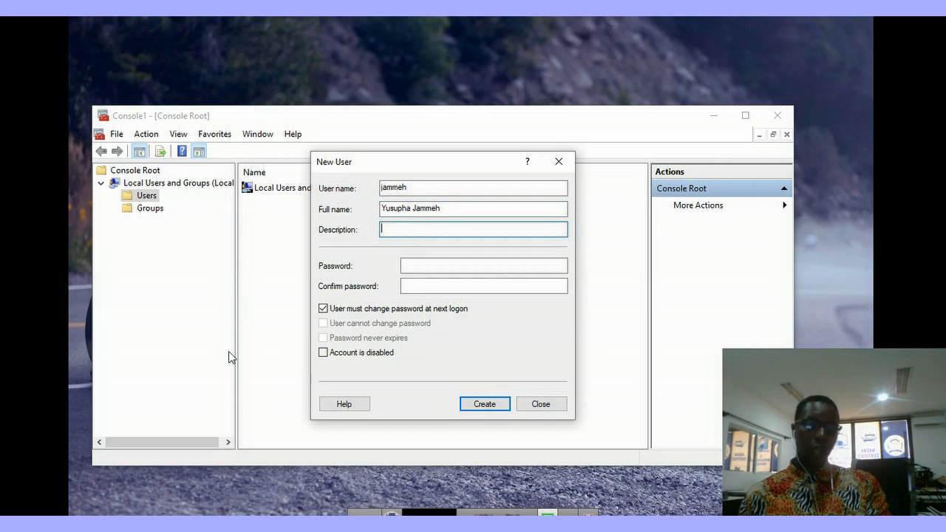
{"action": "type", "text": "Manager"}
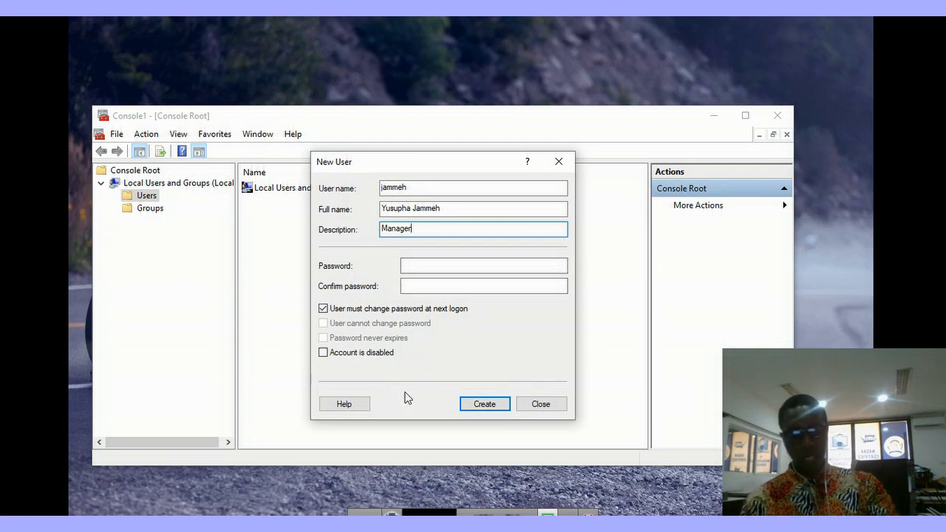
{"action": "key", "text": "super+r"}
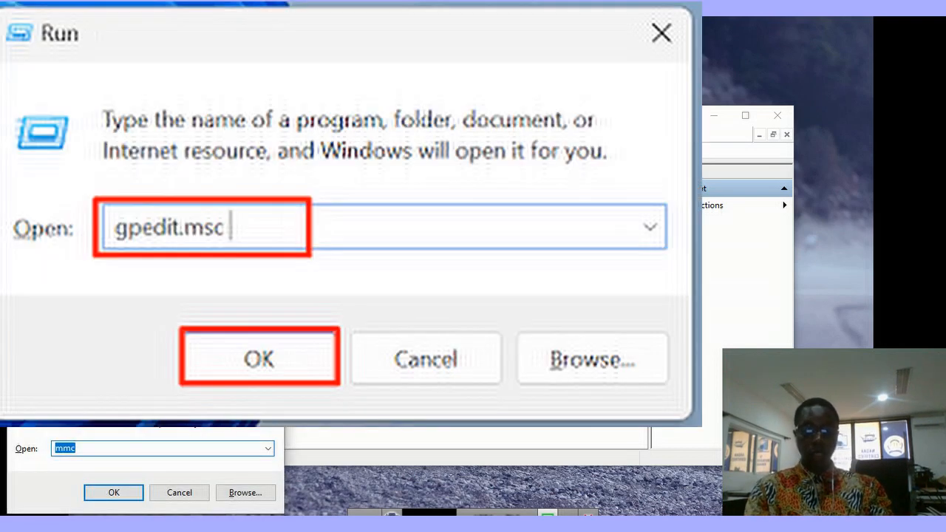
Step: Run gpedit.msc to launch the Local Group Policy Editor
{"action": "type", "text": "gp"}
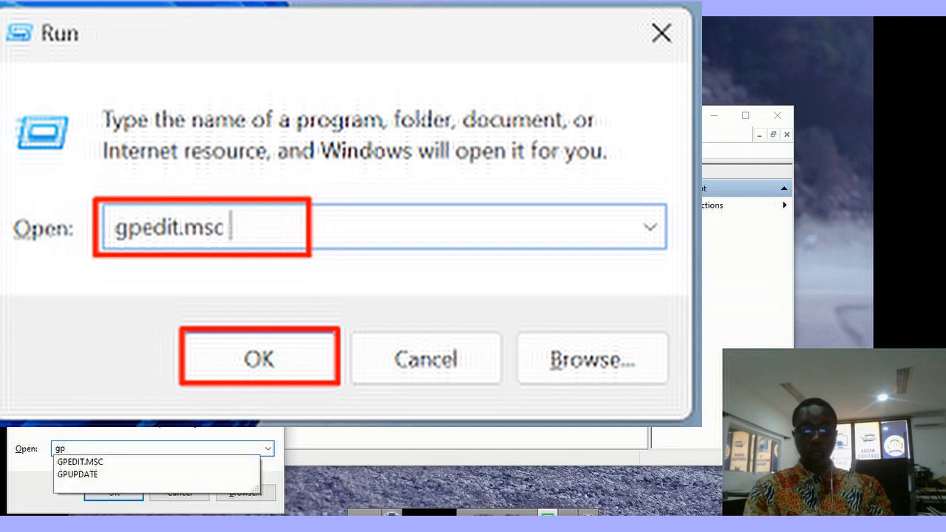
{"action": "type", "text": "edi"}
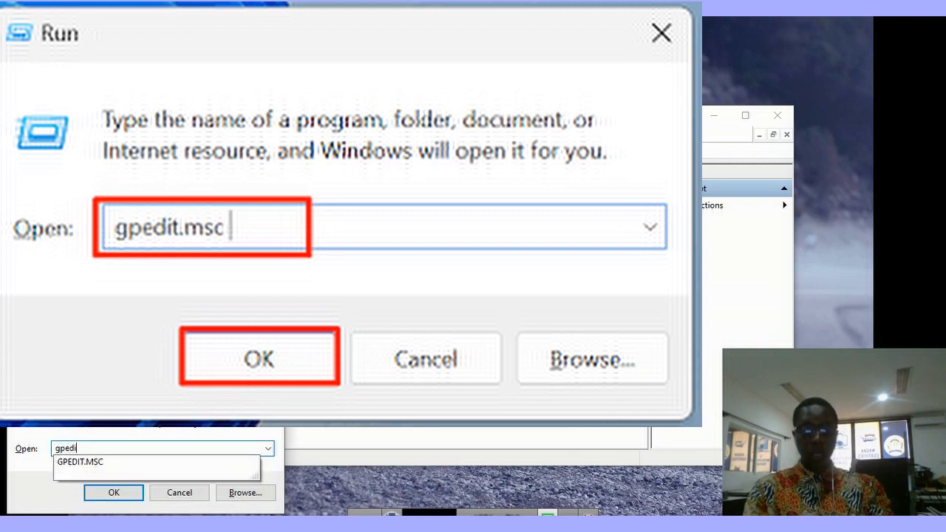
{"action": "type", "text": "t."}
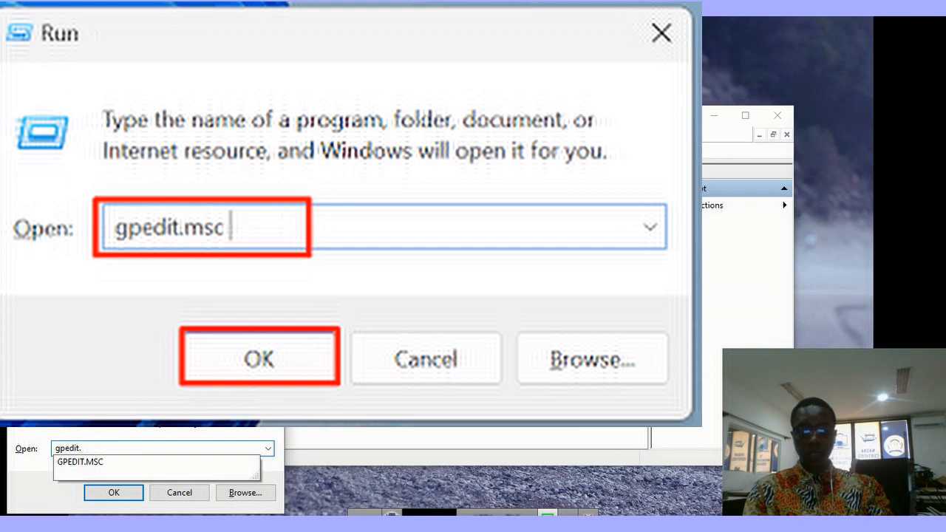
{"action": "type", "text": "msc"}
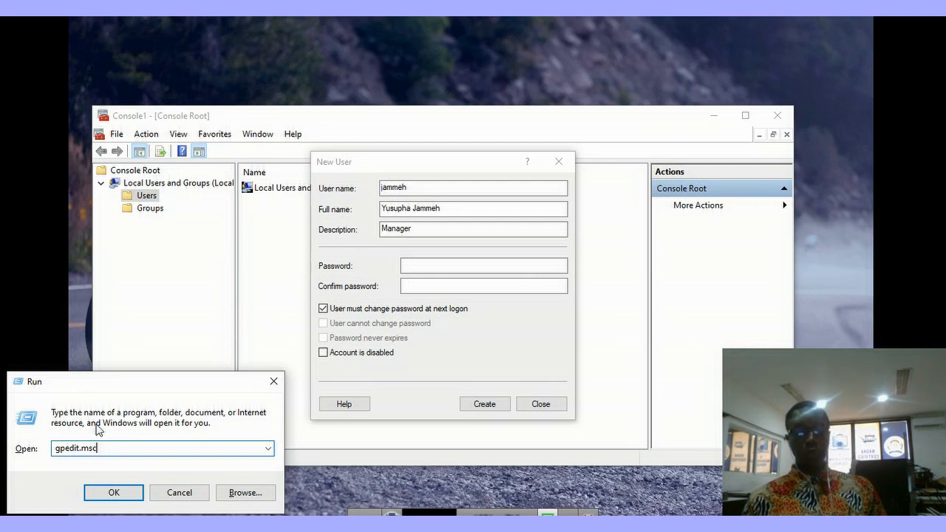
{"action": "left_click", "coordinate": [103, 494]}
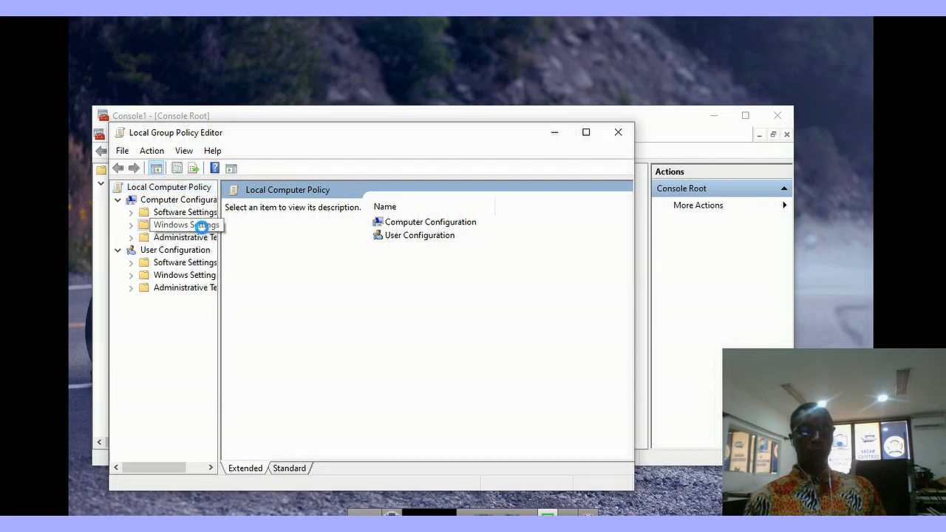
Step: Navigate to Windows Settings > Security Settings > Account Policies > Password Policy
{"action": "left_click", "coordinate": [201, 226]}
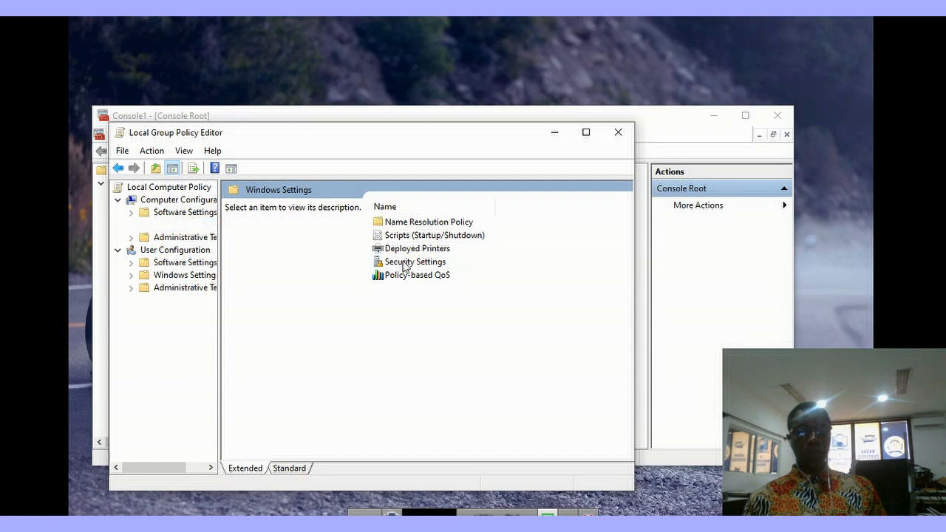
{"action": "double_click", "coordinate": [404, 267]}
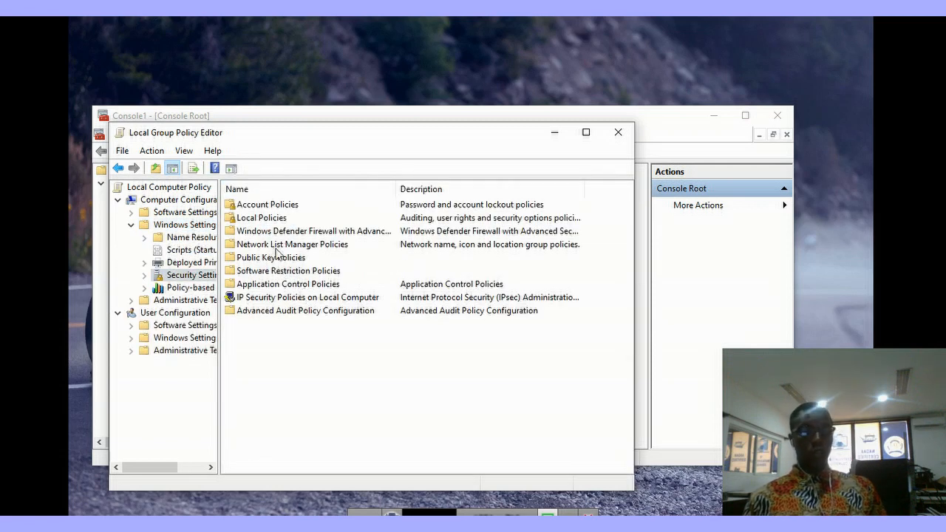
{"action": "left_click", "coordinate": [274, 207]}
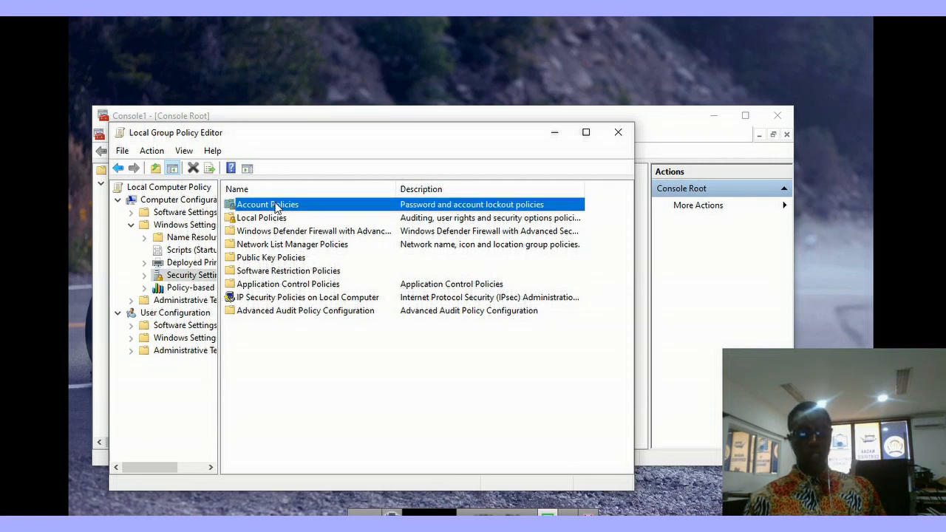
{"action": "double_click", "coordinate": [274, 206]}
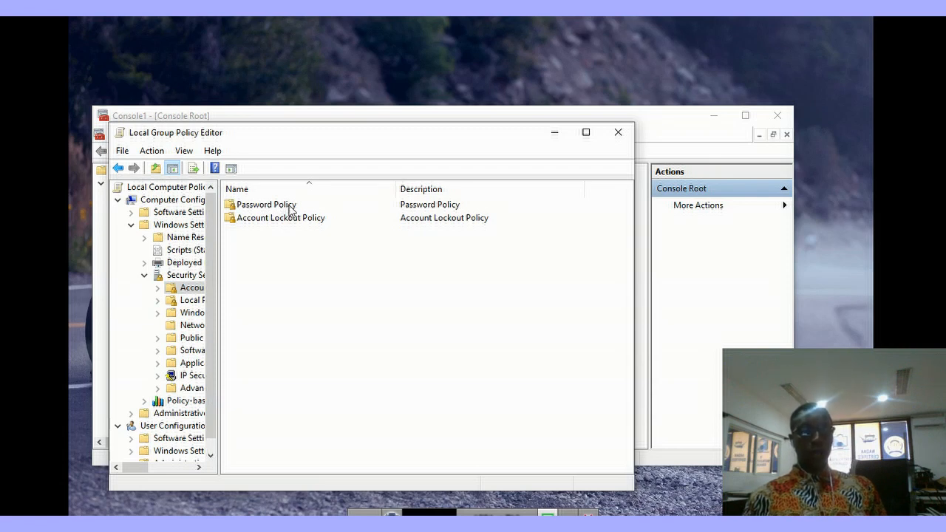
{"action": "double_click", "coordinate": [291, 207]}
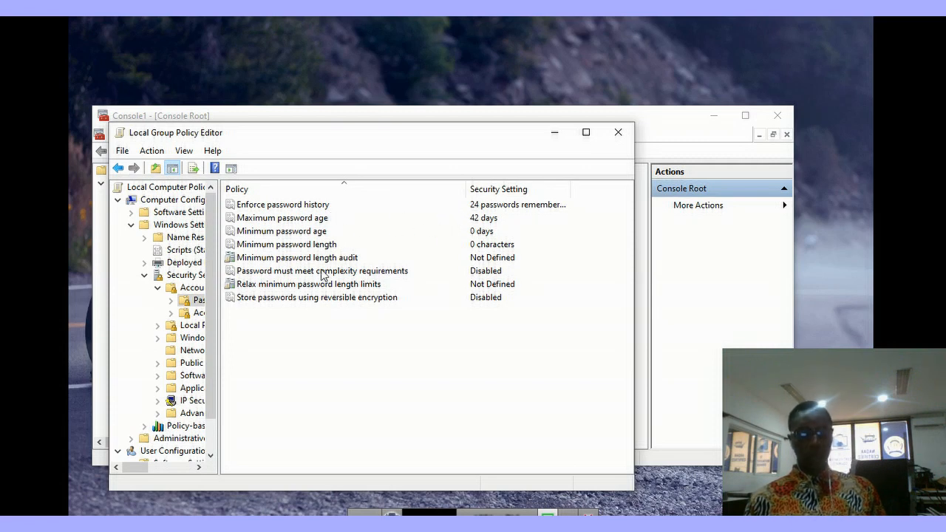
Step: Set Minimum password length to 8 characters and apply it
{"action": "double_click", "coordinate": [310, 247]}
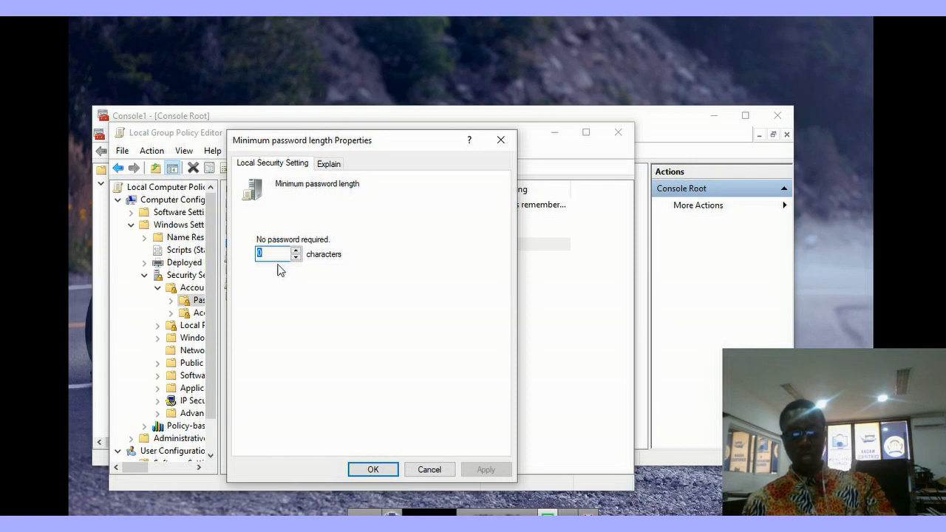
{"action": "type", "text": "8"}
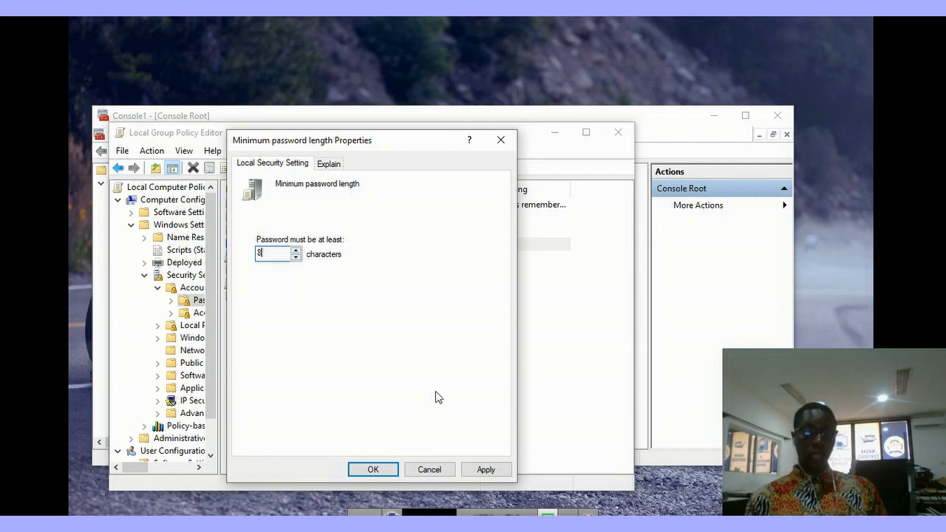
{"action": "left_click", "coordinate": [482, 473]}
Step: Confirm the 8-character minimum length and open Maximum password age (42 days)
{"action": "left_click", "coordinate": [373, 469]}
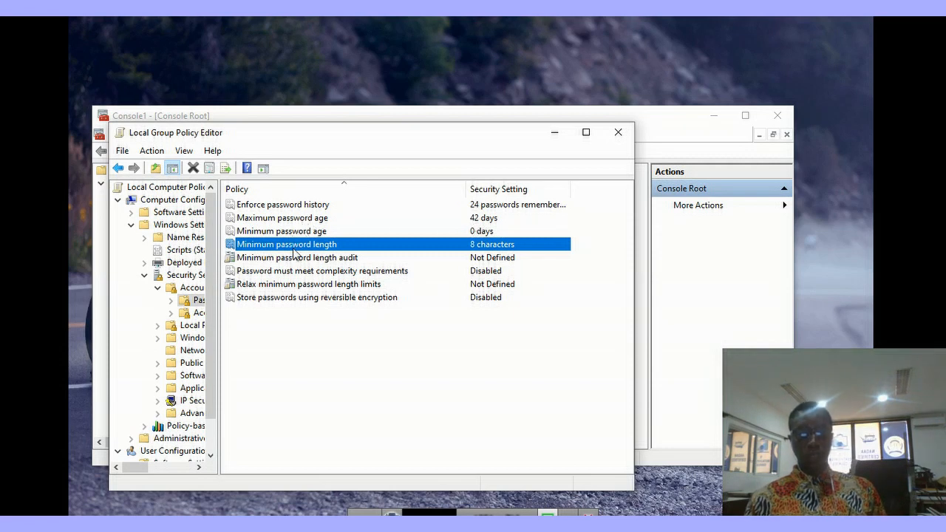
{"action": "double_click", "coordinate": [480, 217]}
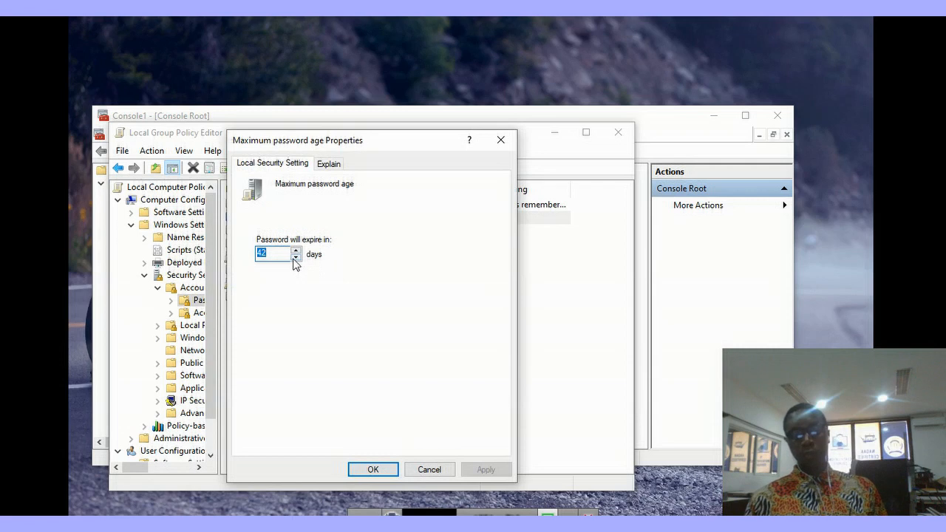
{"action": "type", "text": "0"}
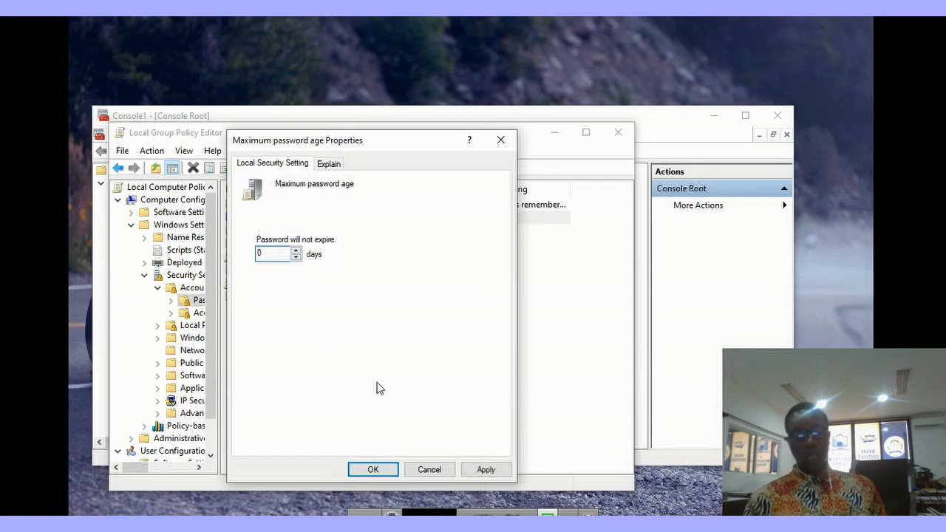
{"action": "left_click", "coordinate": [296, 257]}
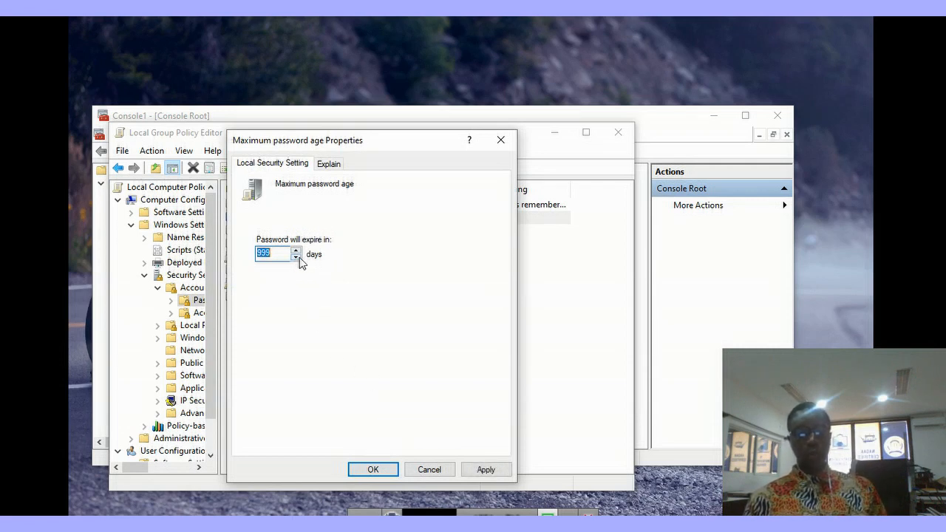
{"action": "left_click", "coordinate": [278, 257]}
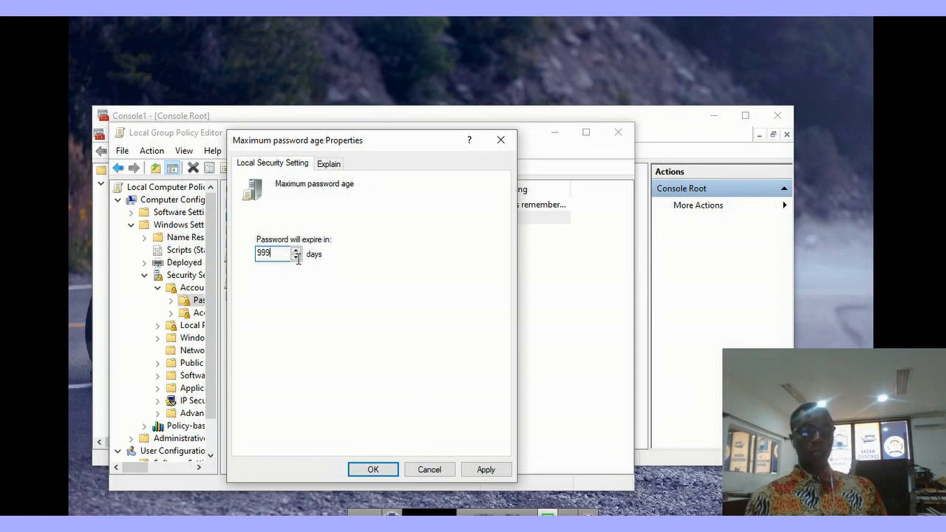
{"action": "left_click", "coordinate": [436, 469]}
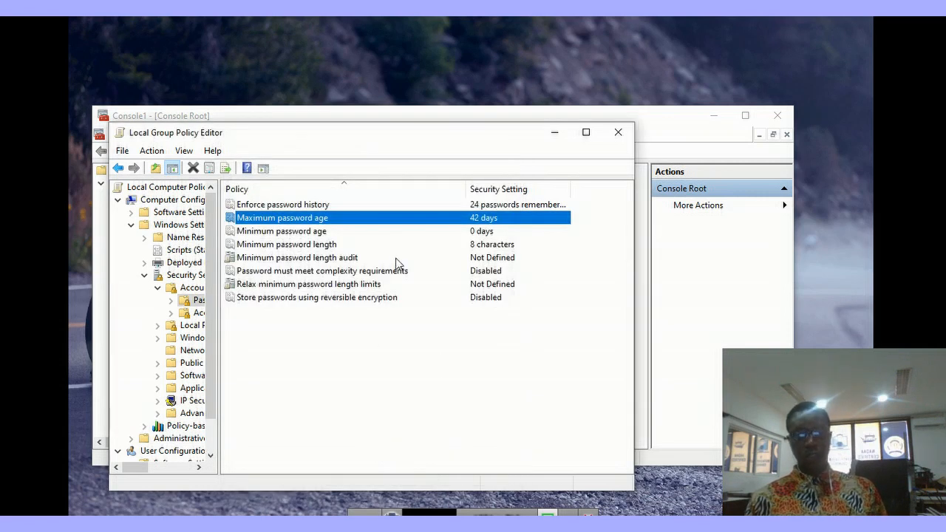
Step: Change Minimum password length back to 0 characters and confirm it
{"action": "left_click", "coordinate": [469, 249]}
{"action": "double_click", "coordinate": [468, 254]}
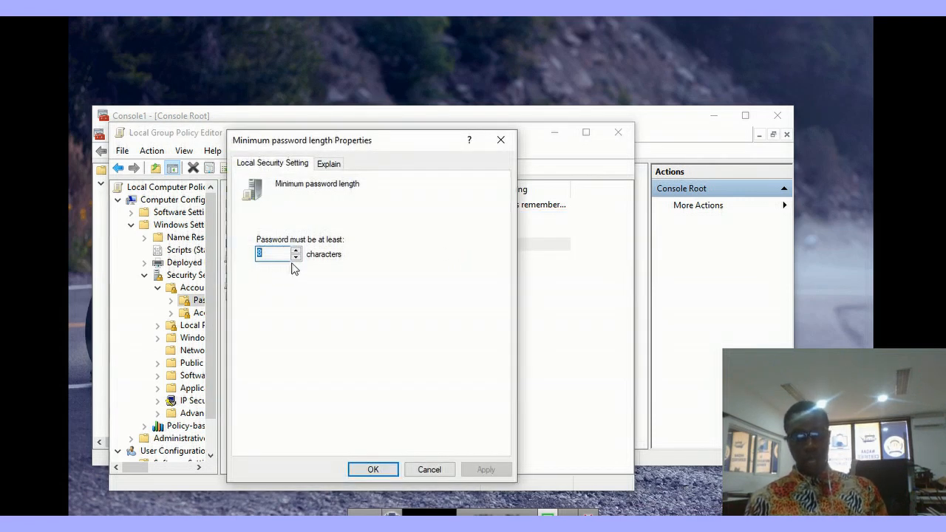
{"action": "type", "text": "0"}
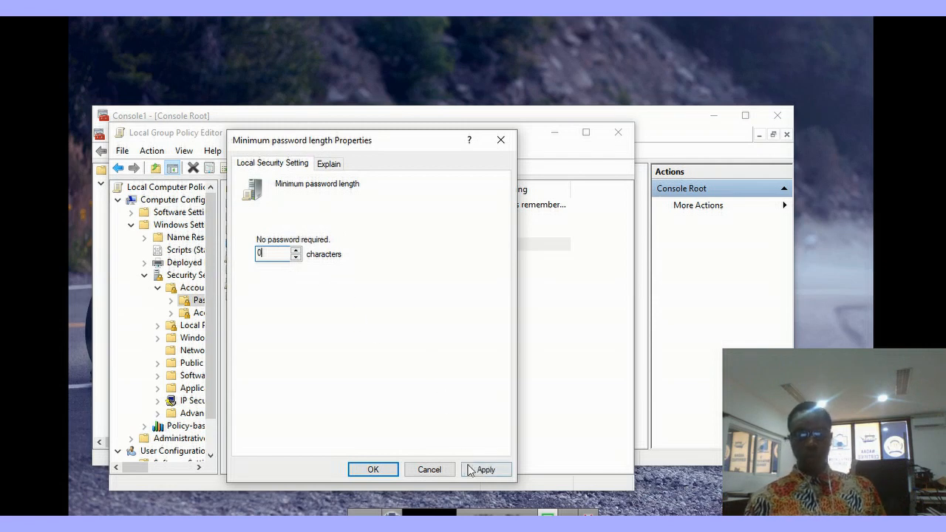
{"action": "left_click", "coordinate": [484, 469]}
{"action": "left_click", "coordinate": [374, 471]}
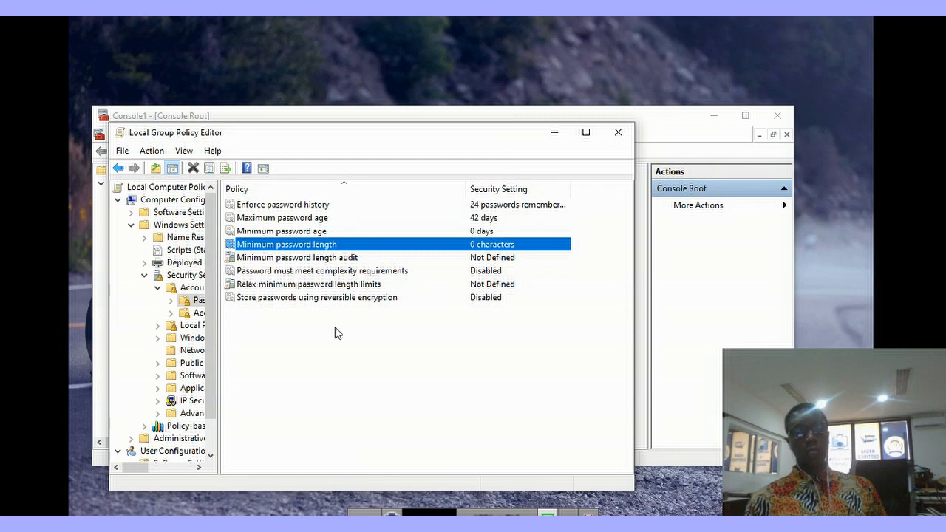
Step: Leave 'Password must meet complexity requirements' Disabled by cancelling the Enabled change
{"action": "double_click", "coordinate": [331, 273]}
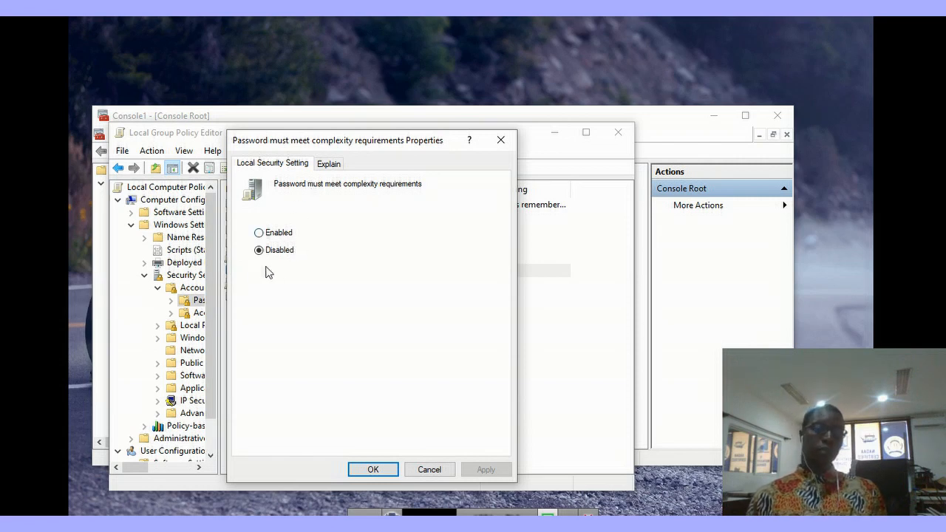
{"action": "left_click", "coordinate": [260, 233]}
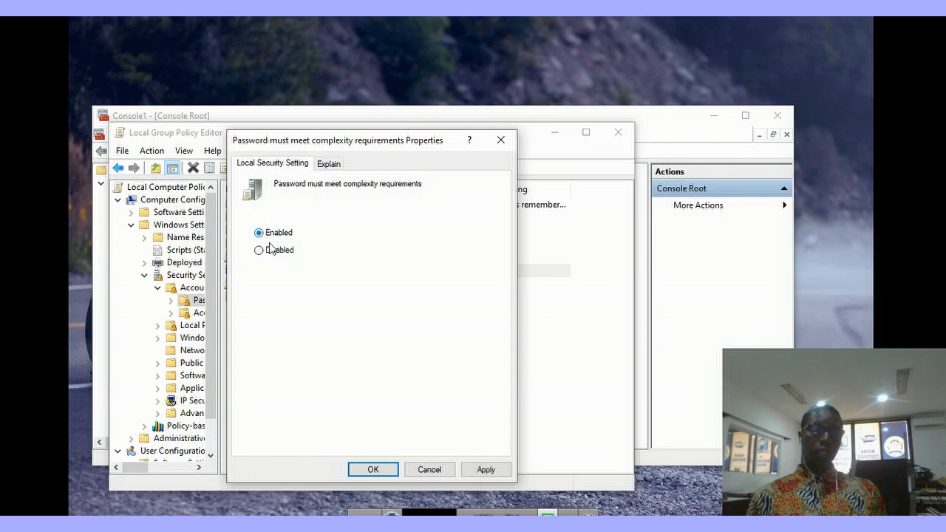
{"action": "left_click", "coordinate": [429, 470]}
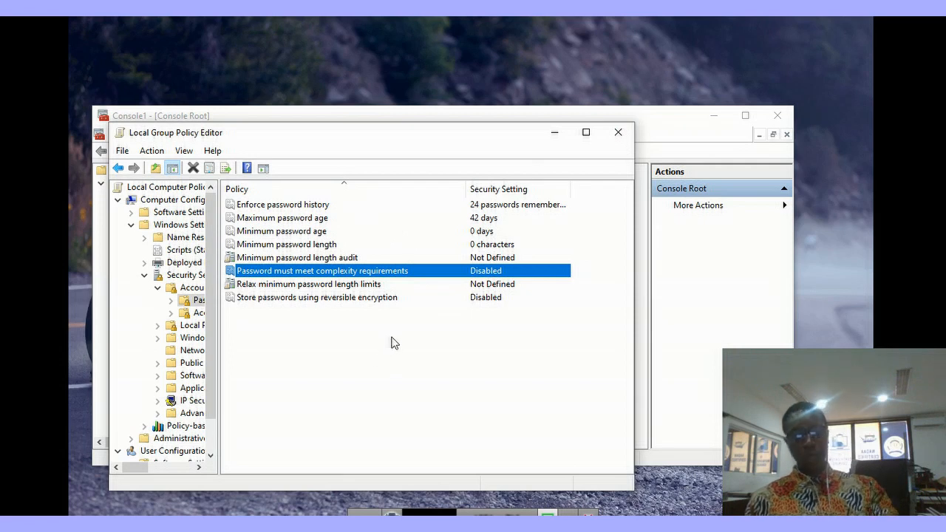
{"action": "key", "text": "super+r"}
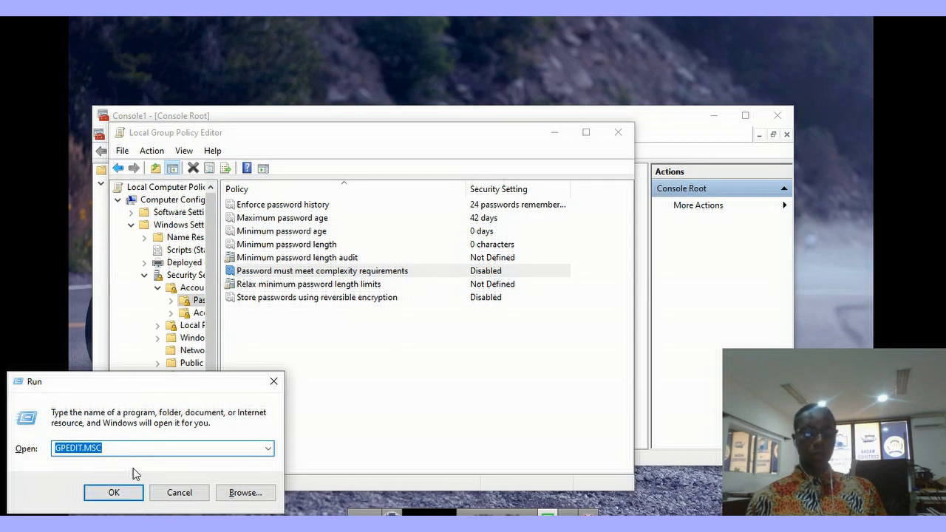
Step: Launch gpedit.msc, then close both Local Group Policy Editor windows
{"action": "left_click", "coordinate": [120, 492]}
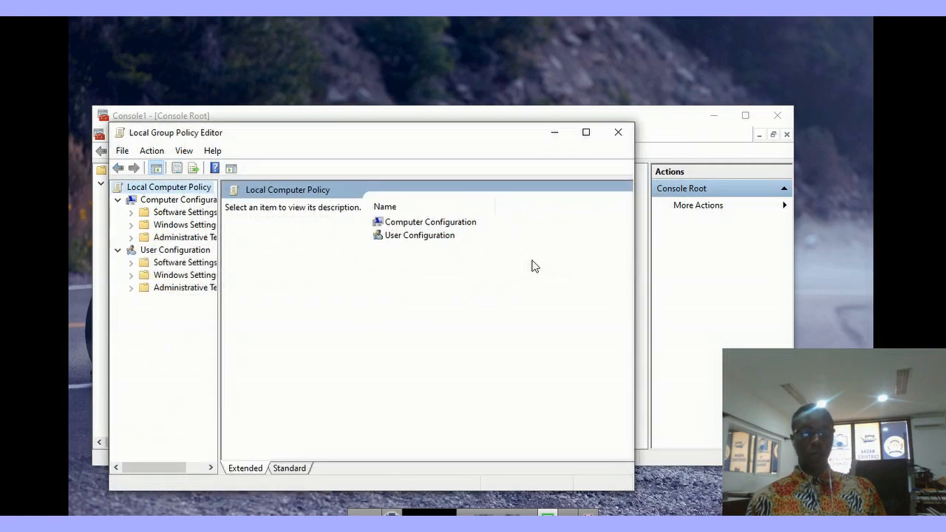
{"action": "left_click", "coordinate": [617, 133]}
{"action": "left_click", "coordinate": [613, 133]}
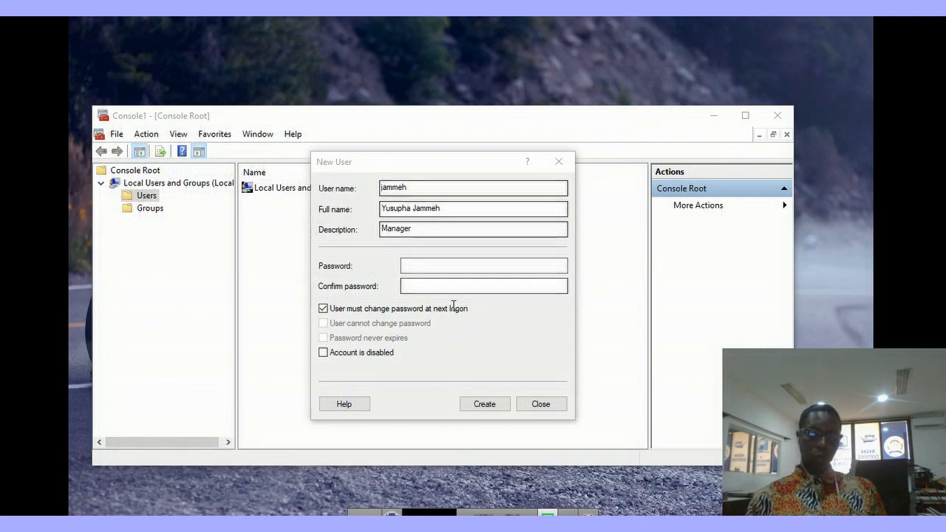
Step: Enter and confirm the Manager account's password
{"action": "left_click", "coordinate": [413, 267]}
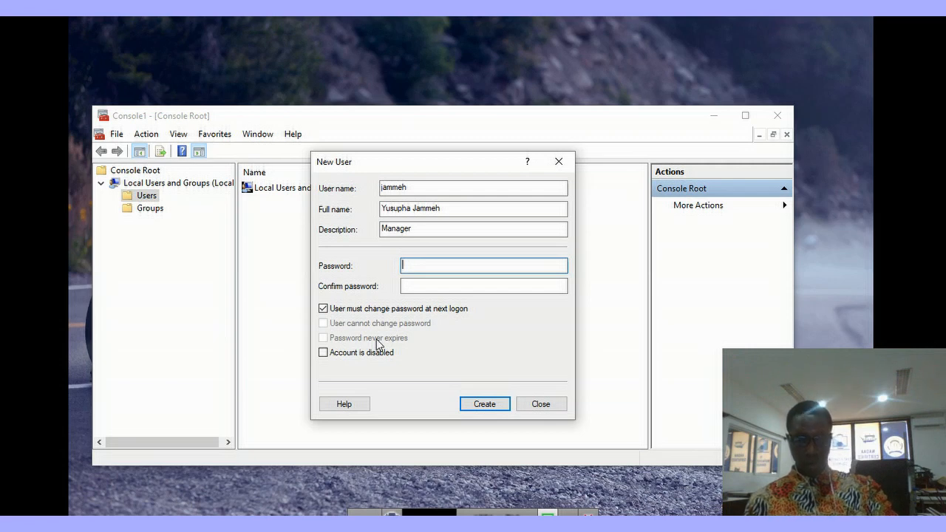
{"action": "type", "text": "1"}
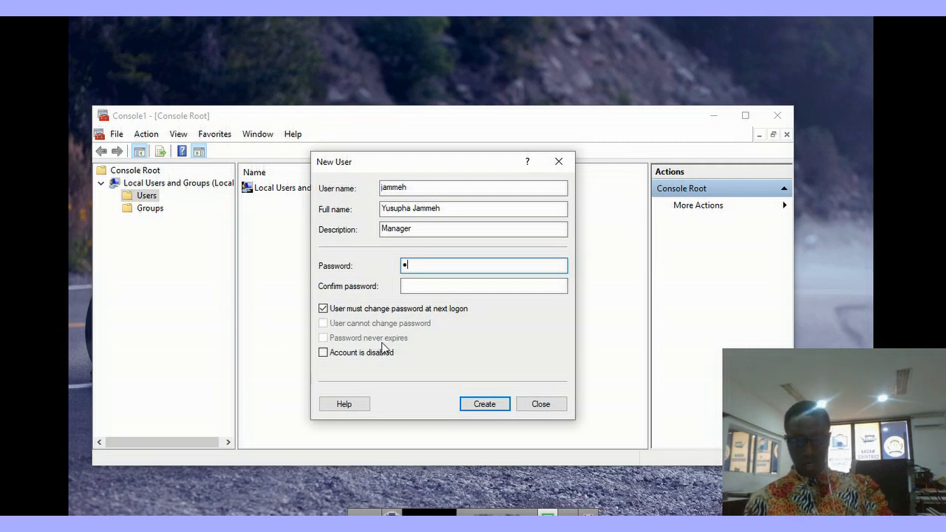
{"action": "left_click", "coordinate": [421, 286]}
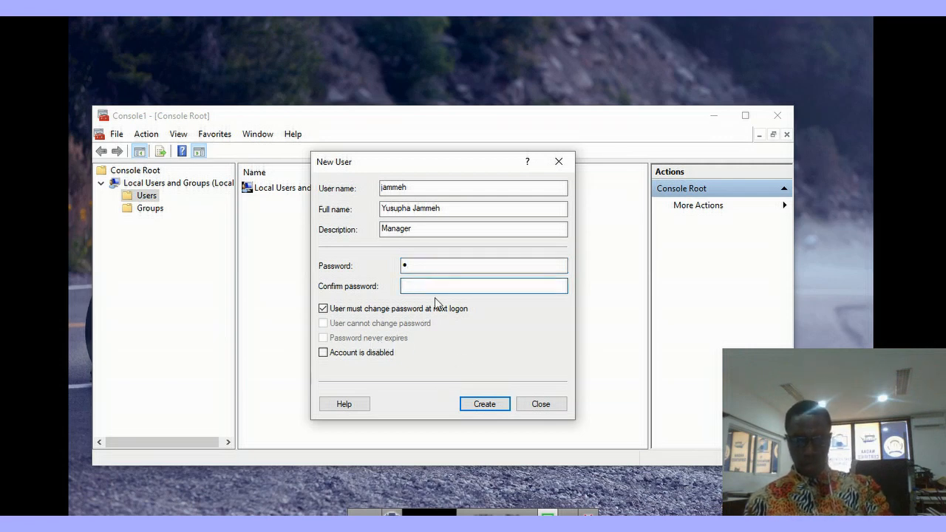
{"action": "type", "text": "1"}
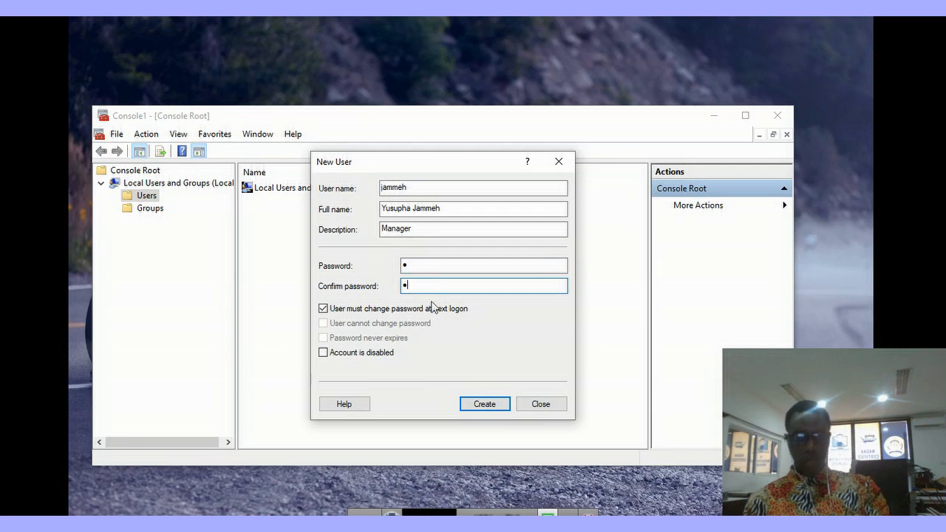
Step: Make the password never expire with no forced change, create the account, and show Users
{"action": "left_click", "coordinate": [323, 309]}
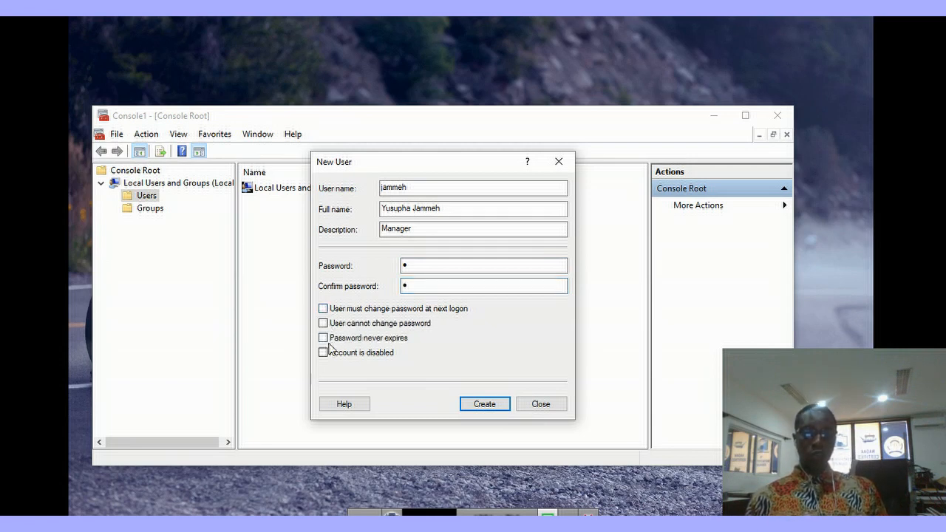
{"action": "left_click", "coordinate": [323, 338]}
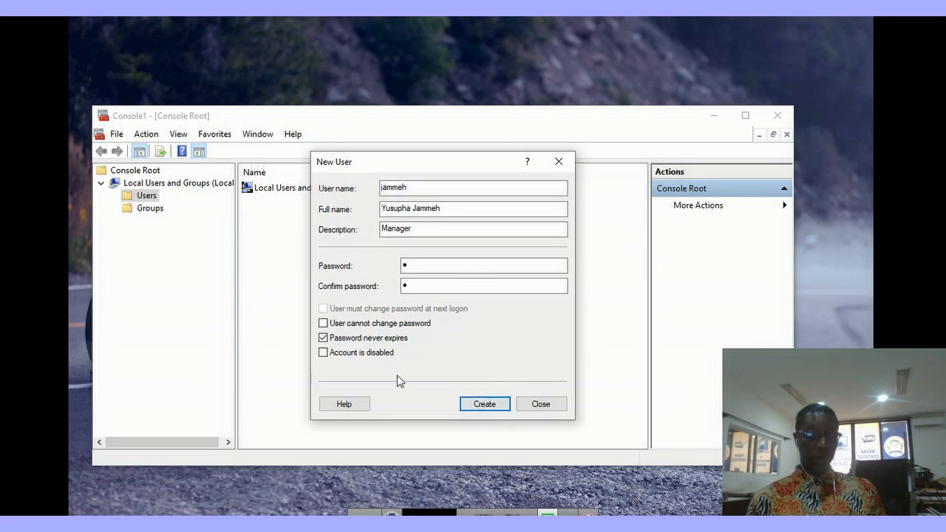
{"action": "left_click", "coordinate": [485, 406]}
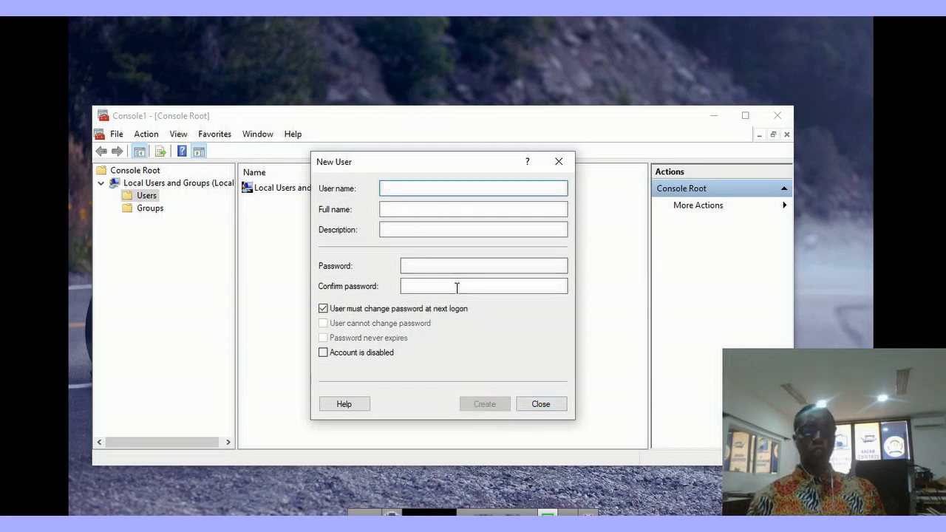
{"action": "left_click", "coordinate": [540, 403]}
{"action": "left_click", "coordinate": [148, 197]}
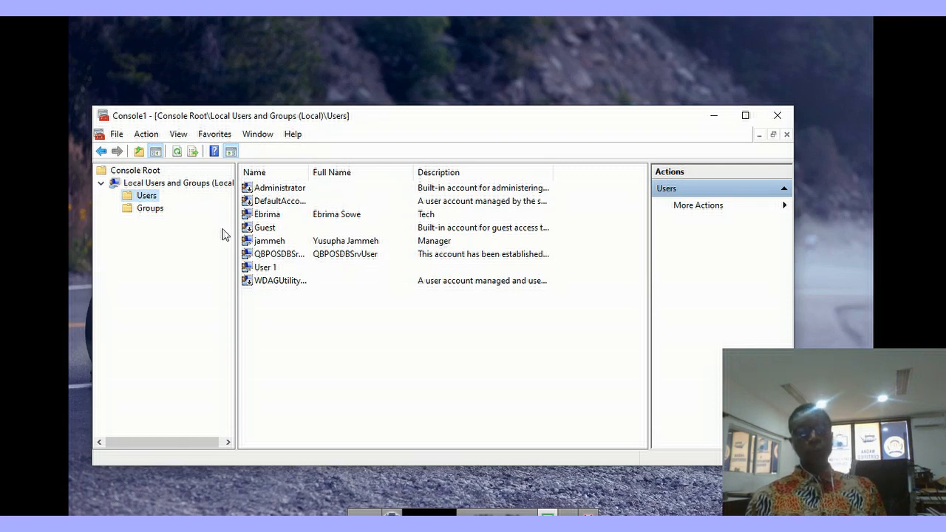
Step: Start a new local group named 'Admin unit' with description 'managing resource', then begin adding members
{"action": "right_click", "coordinate": [156, 209]}
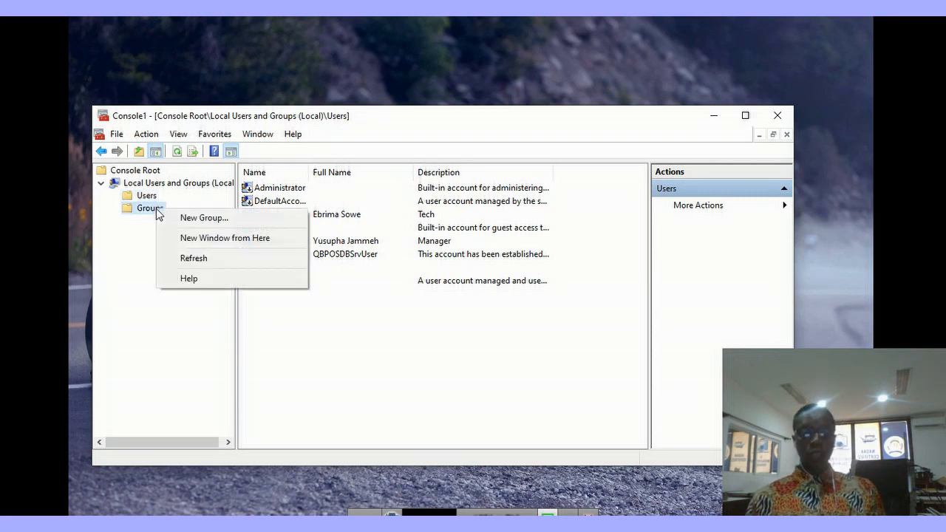
{"action": "left_click", "coordinate": [210, 218]}
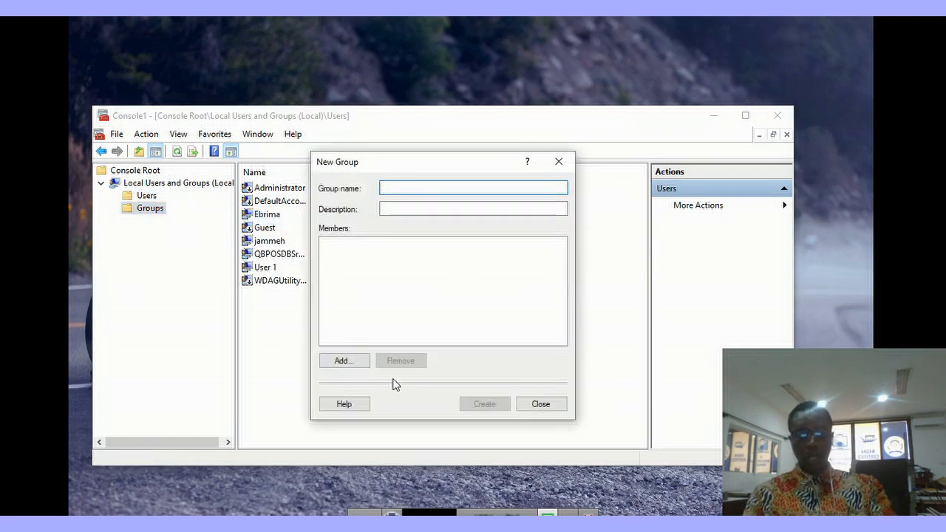
{"action": "type", "text": "Admin unit"}
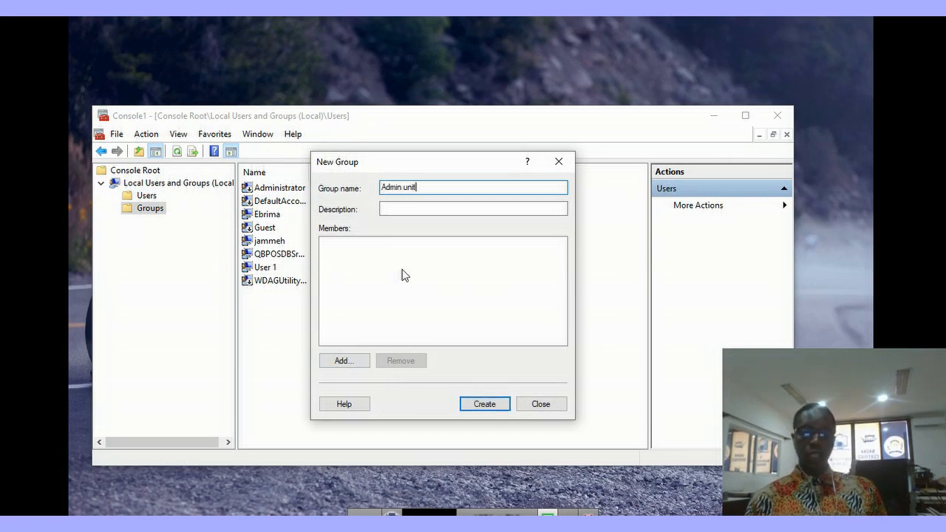
{"action": "left_click", "coordinate": [413, 208]}
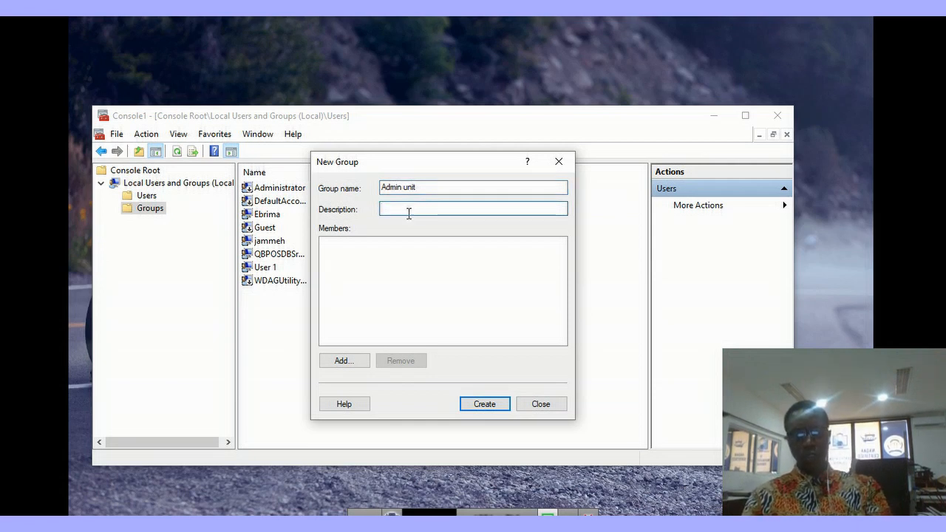
{"action": "type", "text": "managing resource"}
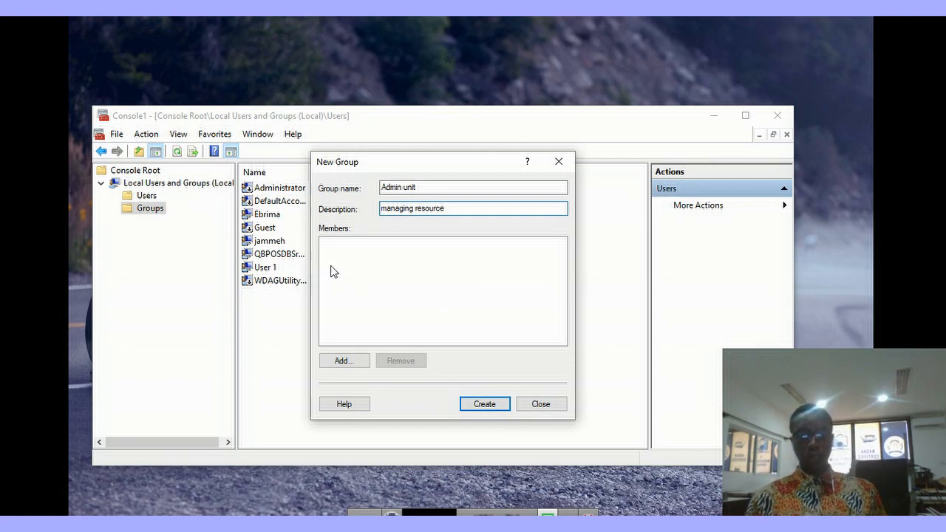
{"action": "left_click", "coordinate": [342, 364]}
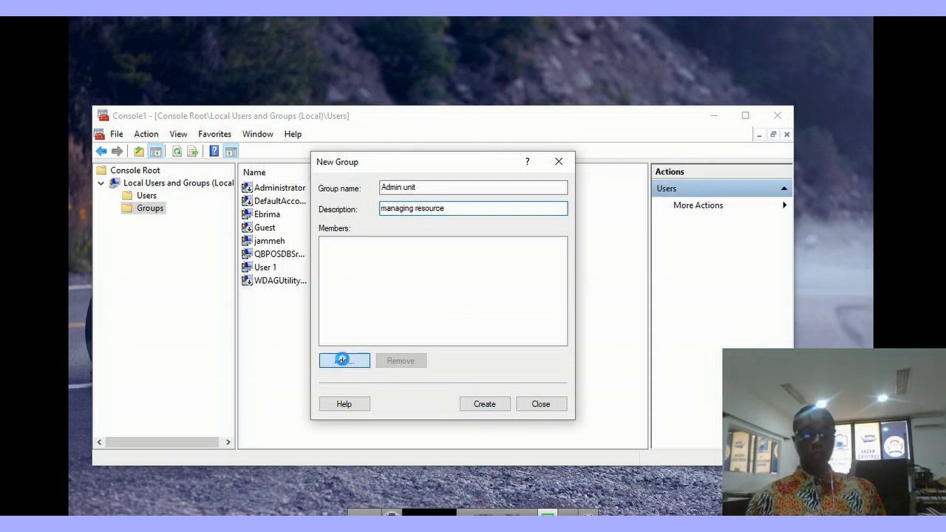
Step: Search all accounts and add one local user as a member of Admin unit
{"action": "left_click", "coordinate": [322, 359]}
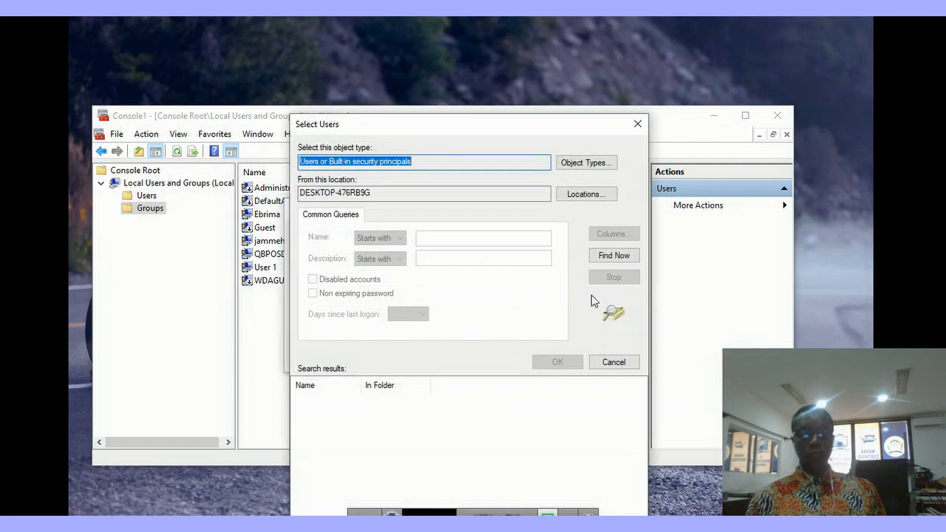
{"action": "left_click", "coordinate": [613, 256]}
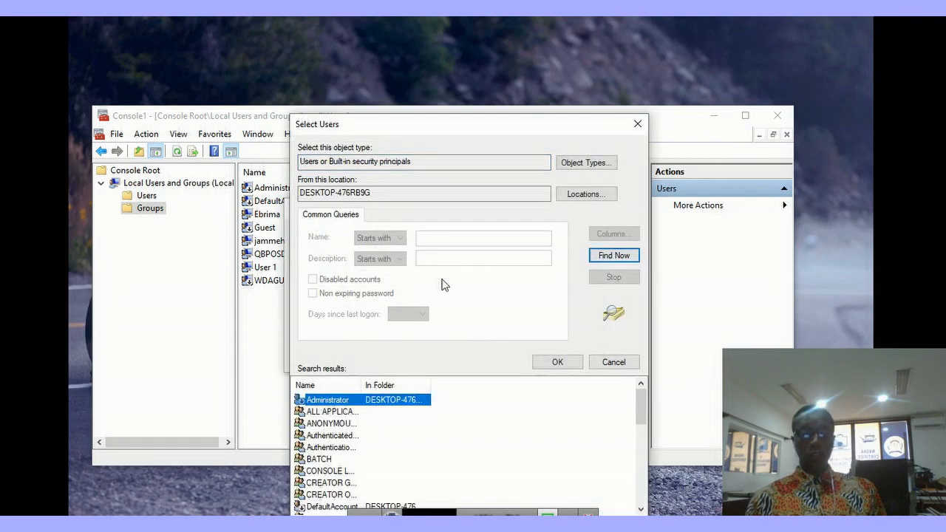
{"action": "scroll", "coordinate": [380, 425], "scroll_direction": "down", "scroll_amount": 1}
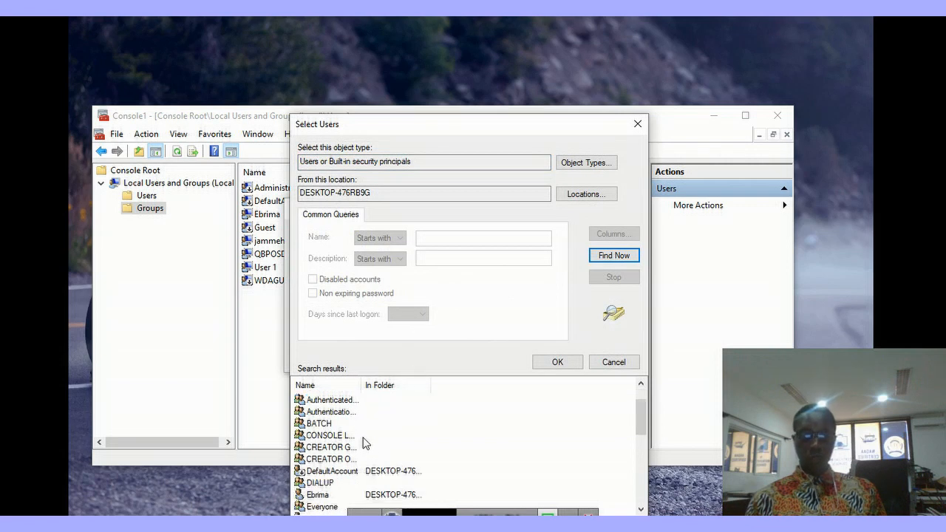
{"action": "scroll", "coordinate": [366, 442], "scroll_direction": "down", "scroll_amount": 2}
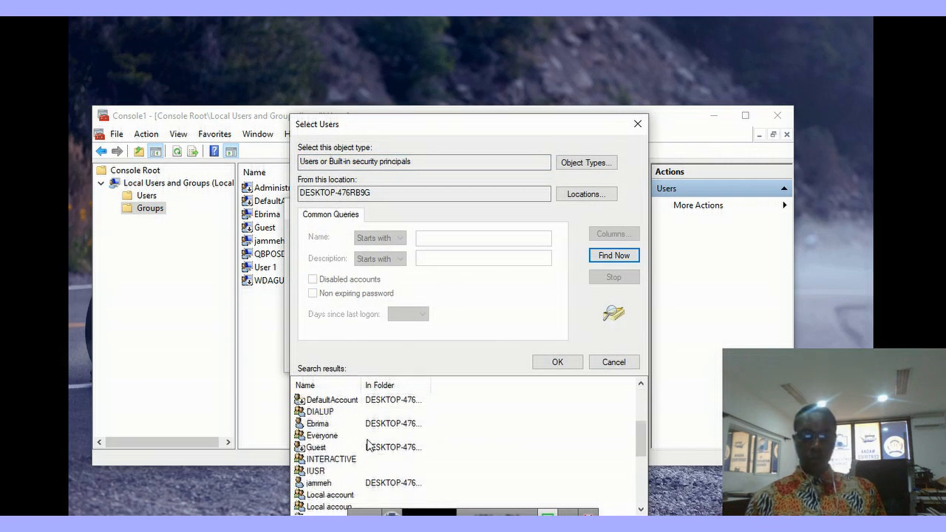
{"action": "left_click", "coordinate": [319, 485]}
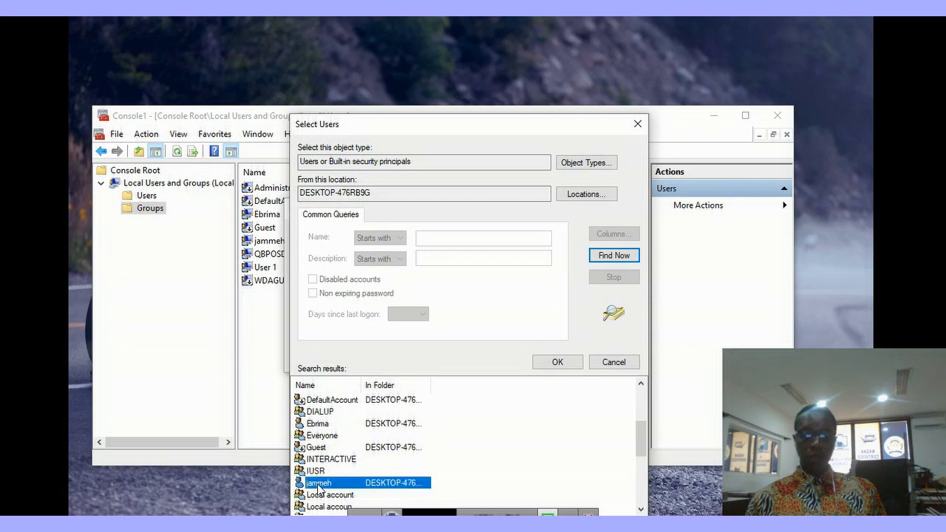
{"action": "left_click", "coordinate": [559, 364]}
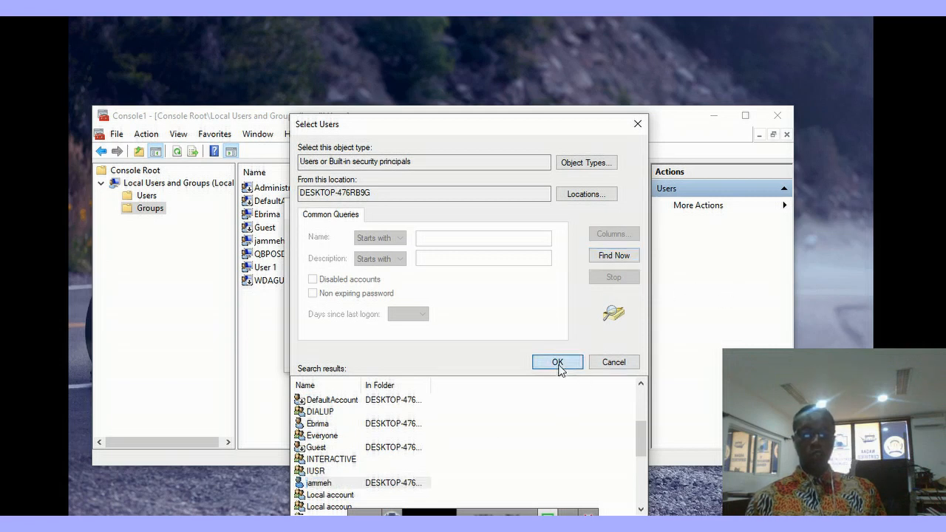
{"action": "left_click", "coordinate": [514, 359]}
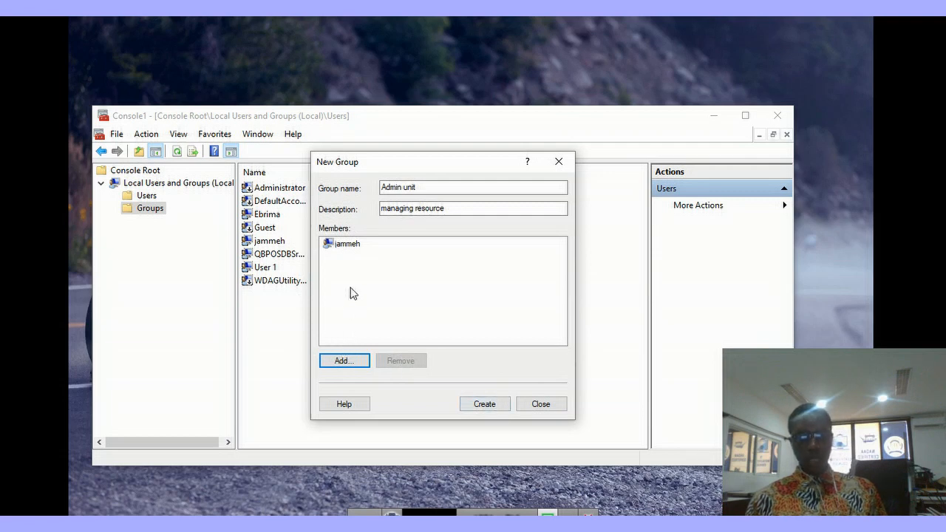
Step: Create the Admin unit group, then select it in the Groups list
{"action": "left_click", "coordinate": [485, 405]}
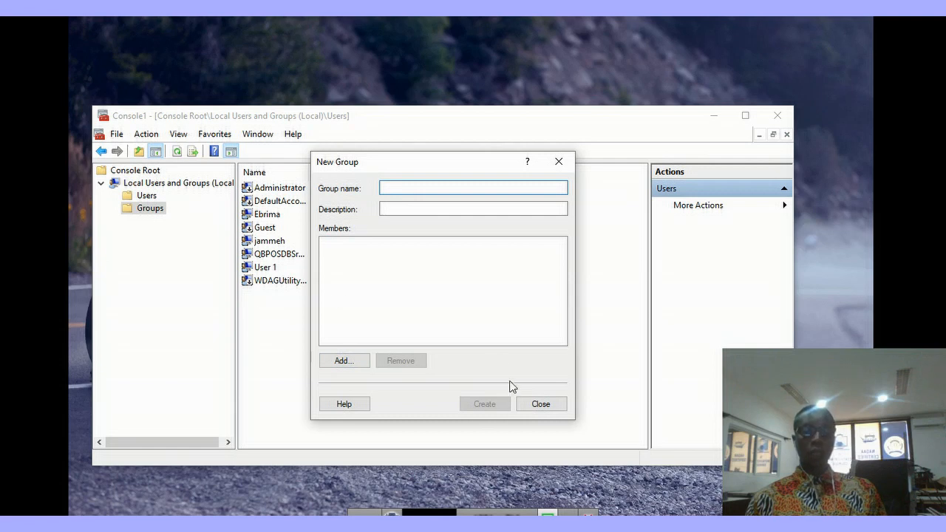
{"action": "left_click", "coordinate": [541, 404]}
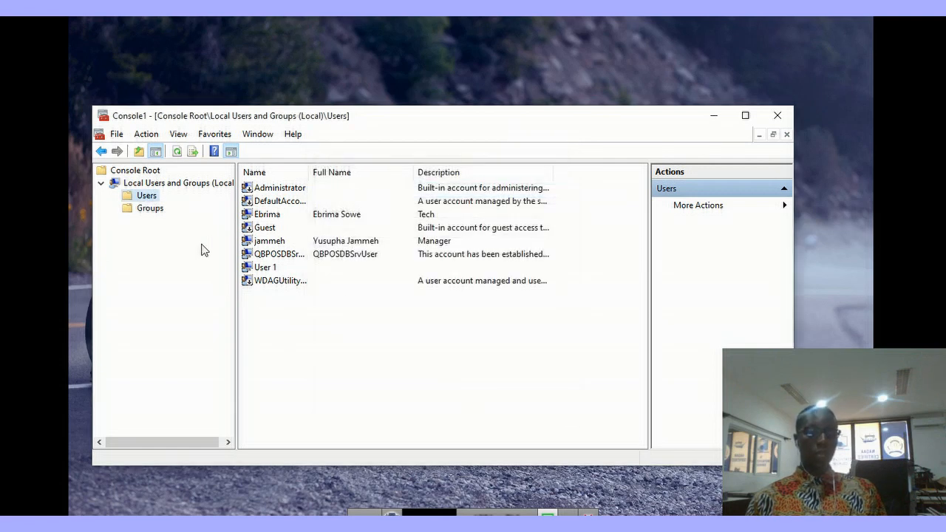
{"action": "left_click", "coordinate": [151, 209]}
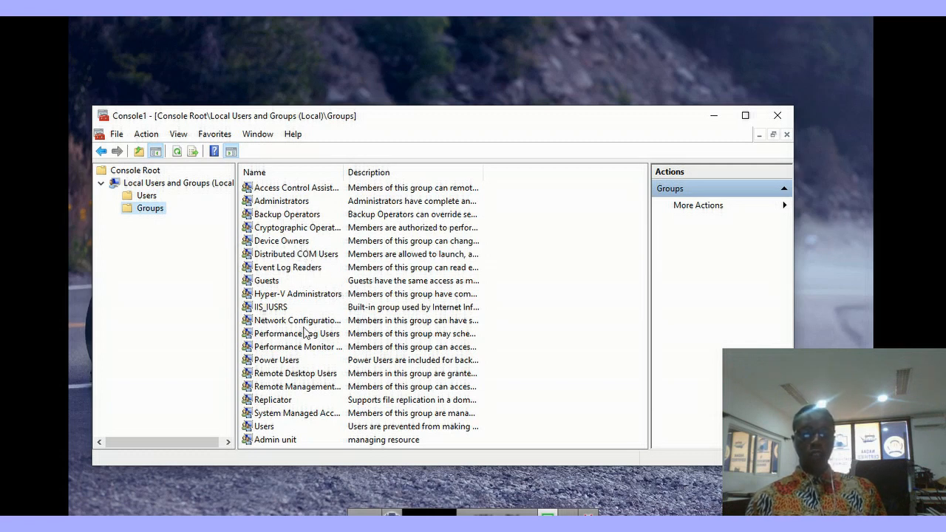
{"action": "left_click", "coordinate": [278, 444]}
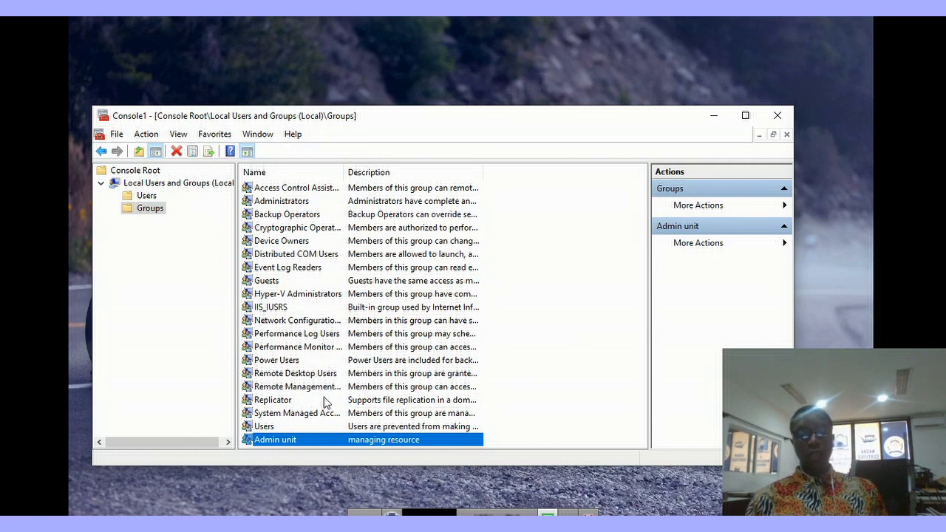
Step: Start a new local user and fill in its user name, full name and description 'tech'
{"action": "right_click", "coordinate": [147, 196]}
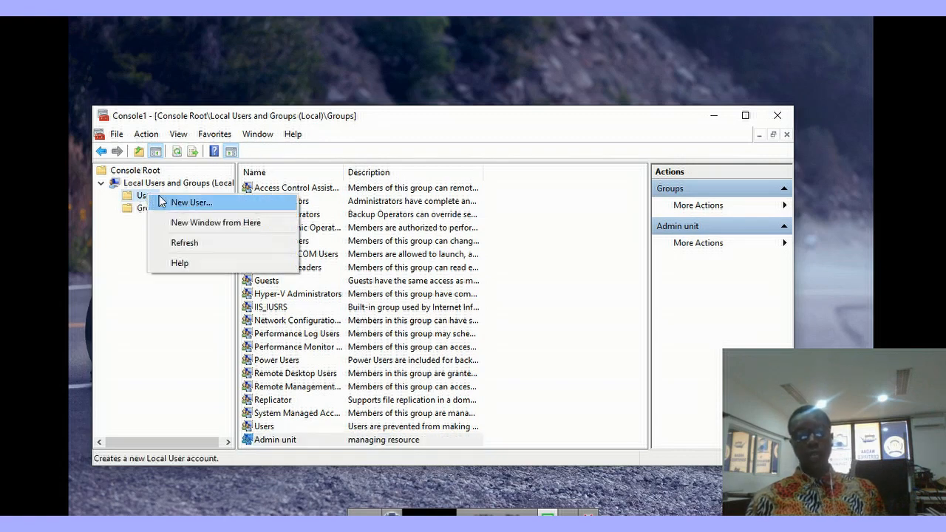
{"action": "left_click", "coordinate": [191, 203]}
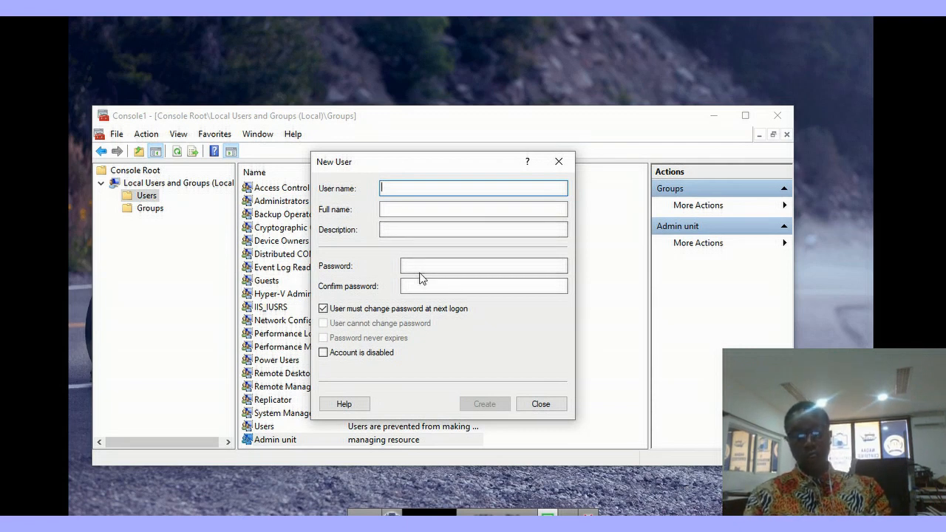
{"action": "type", "text": "w"}
{"action": "key", "text": "BackSpace"}
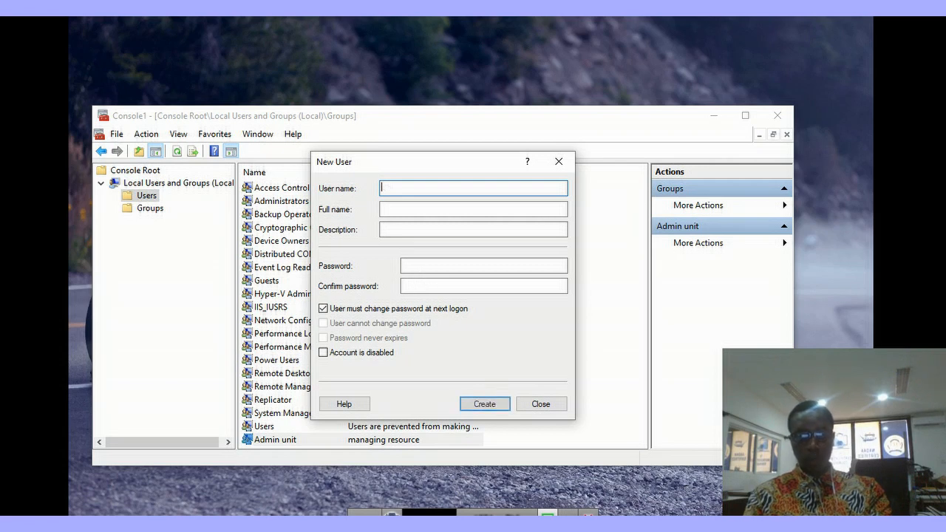
{"action": "type", "text": "michael"}
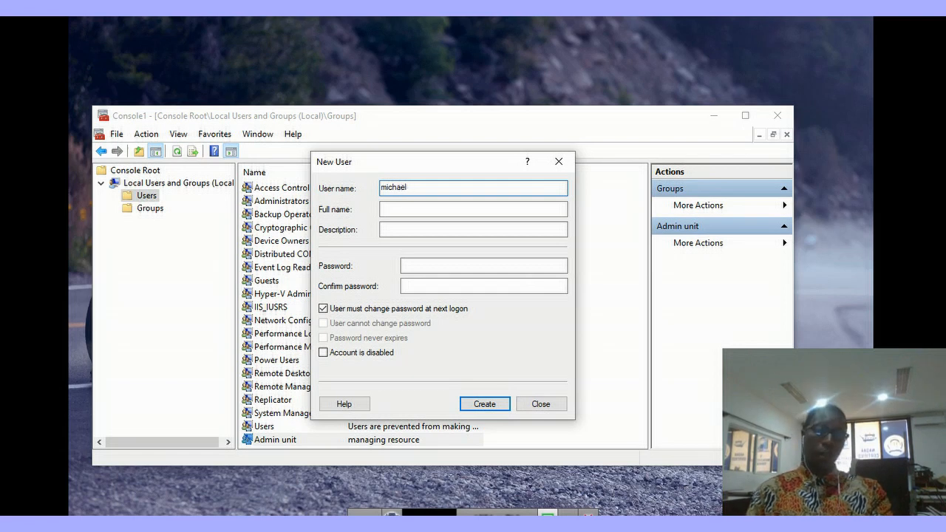
{"action": "left_click", "coordinate": [387, 210]}
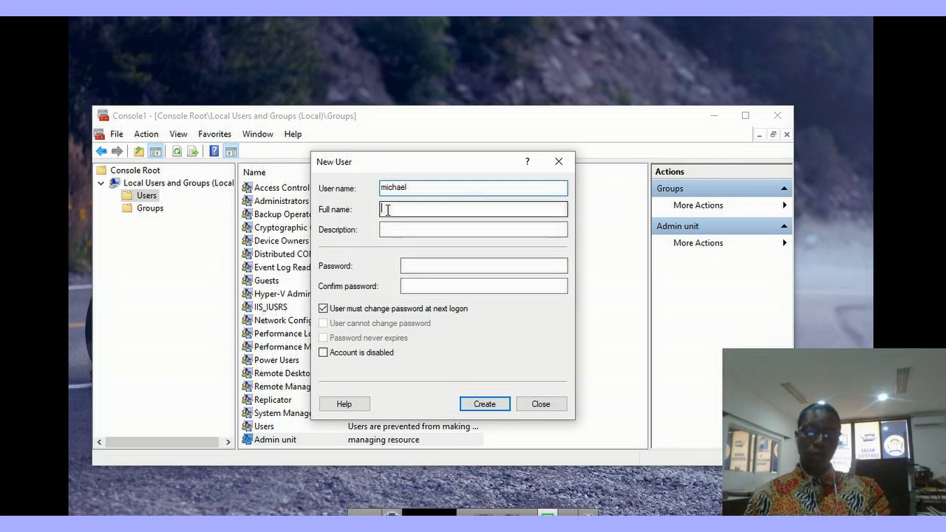
{"action": "type", "text": "michael"}
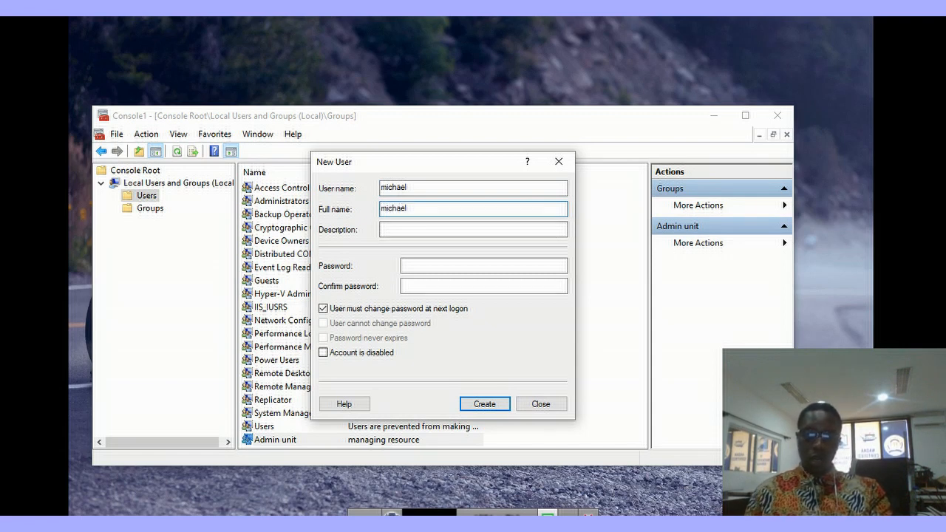
{"action": "left_click", "coordinate": [403, 231]}
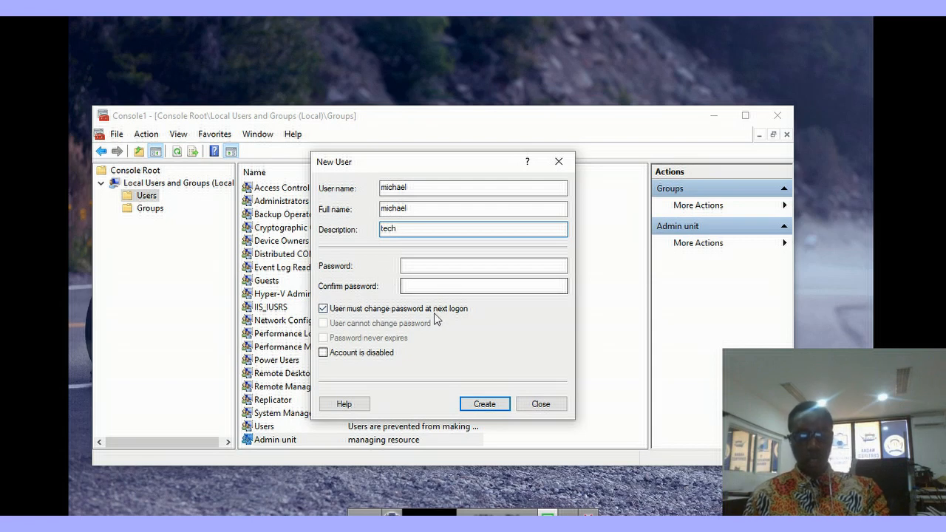
Step: Set its password to never expire with no forced change, and create the user
{"action": "left_click", "coordinate": [404, 266]}
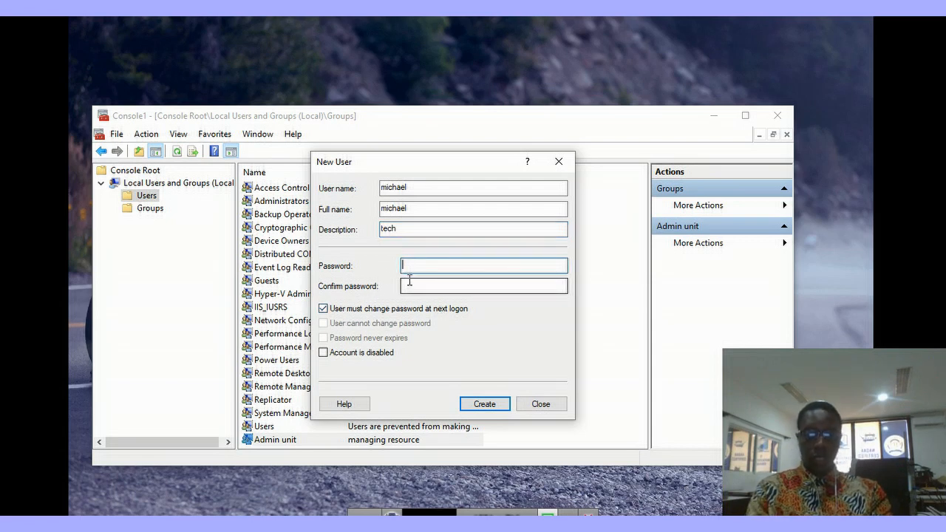
{"action": "type", "text": "p"}
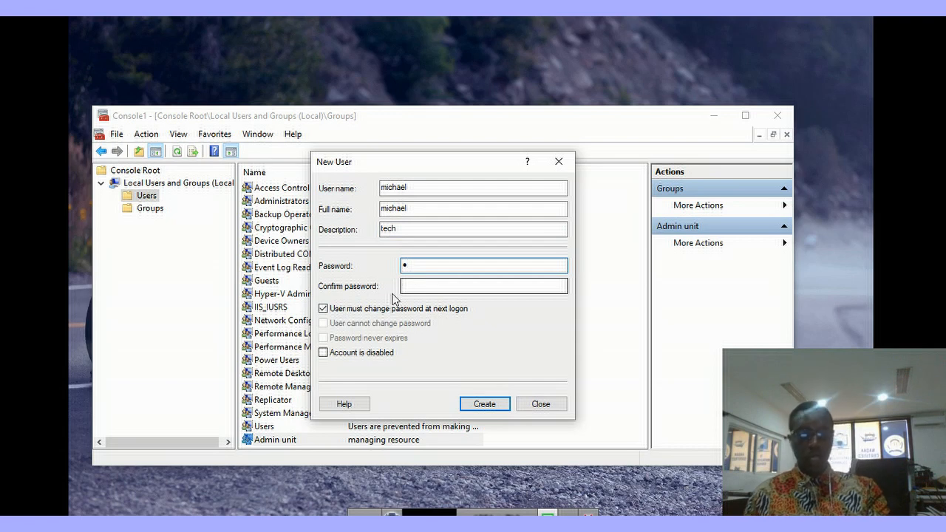
{"action": "left_click", "coordinate": [416, 285]}
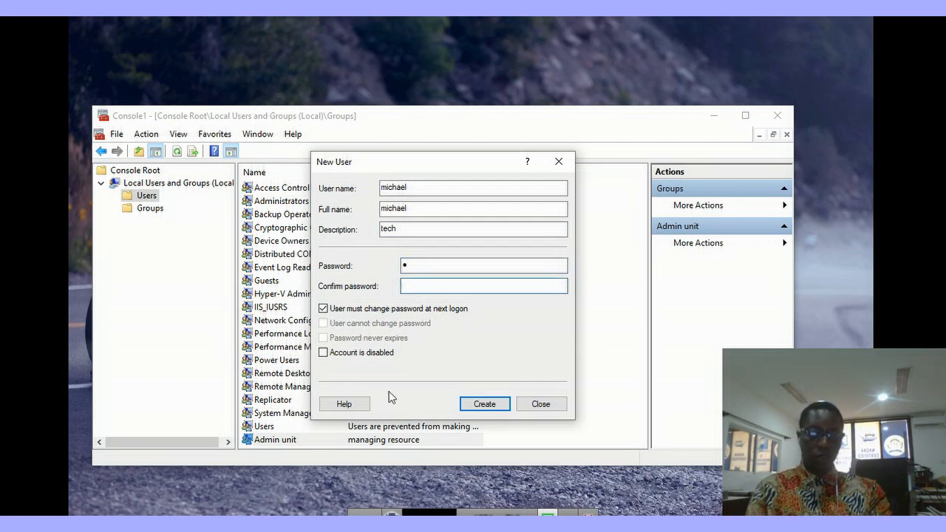
{"action": "type", "text": "p"}
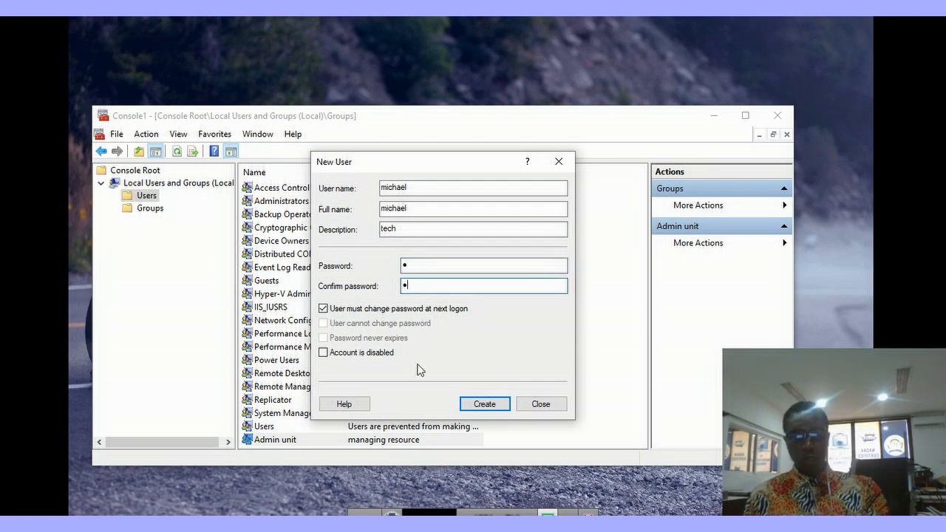
{"action": "left_click", "coordinate": [323, 308]}
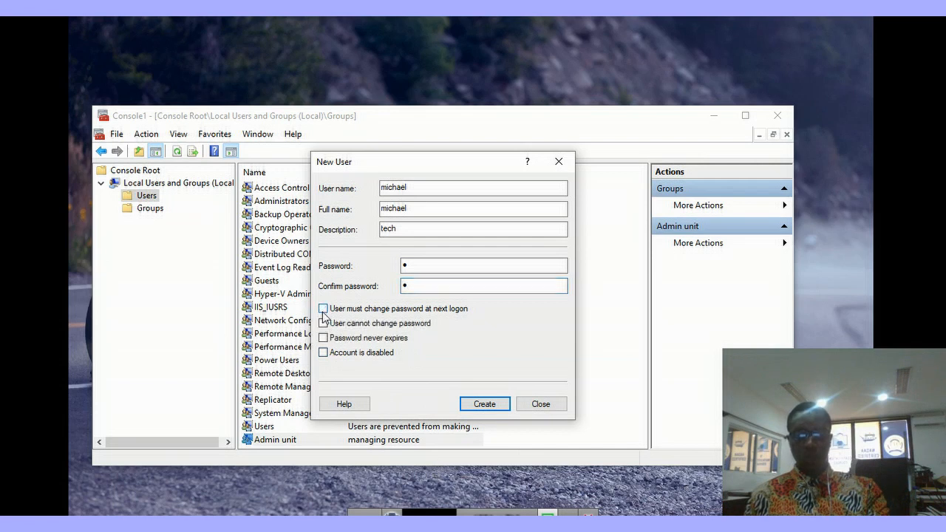
{"action": "left_click", "coordinate": [322, 337]}
{"action": "left_click", "coordinate": [482, 402]}
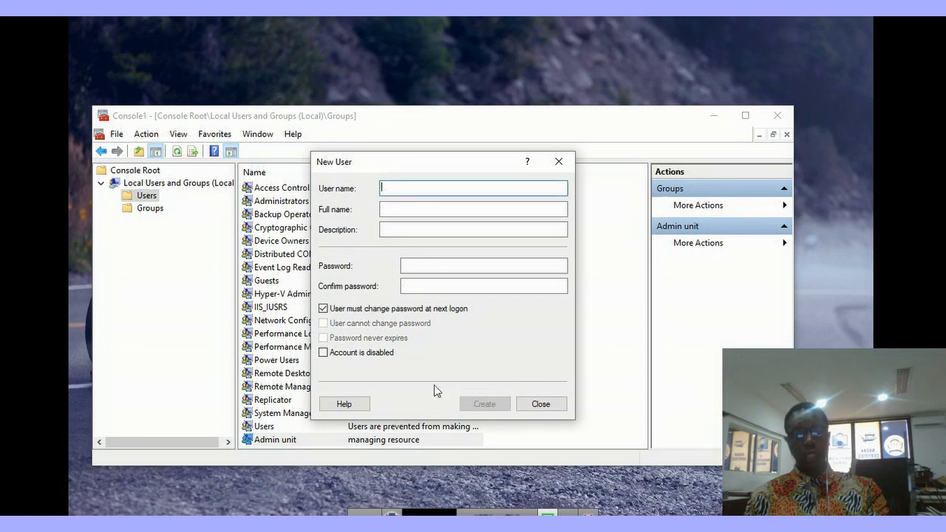
{"action": "left_click", "coordinate": [540, 403]}
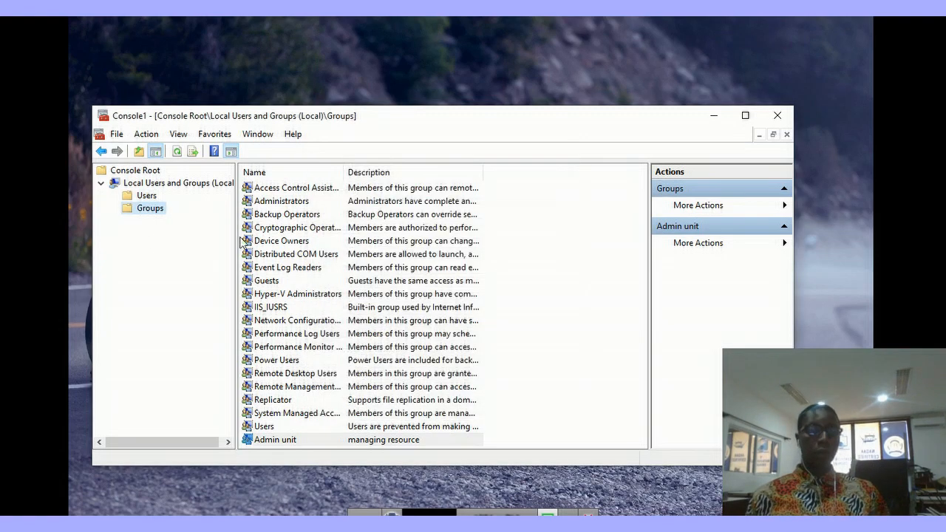
Step: Add the second local user to Admin unit's members and apply the change
{"action": "double_click", "coordinate": [280, 440]}
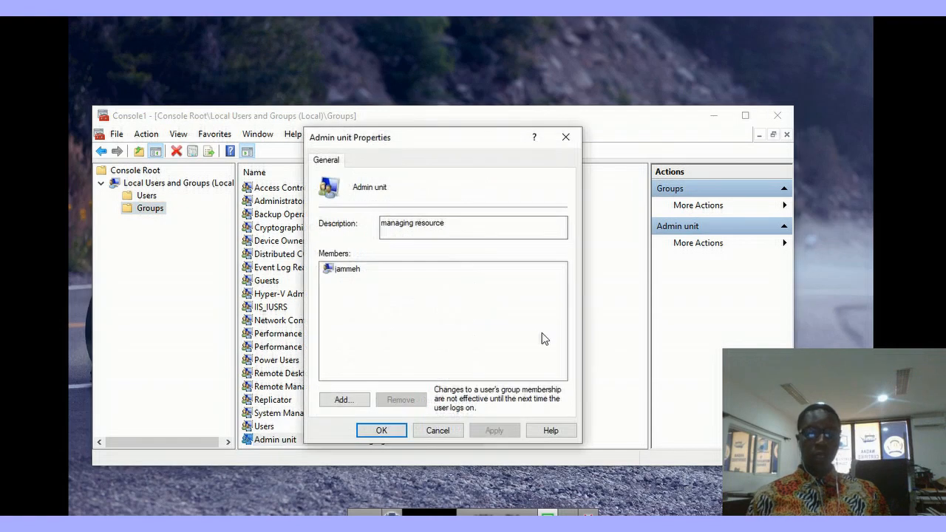
{"action": "left_click", "coordinate": [344, 400]}
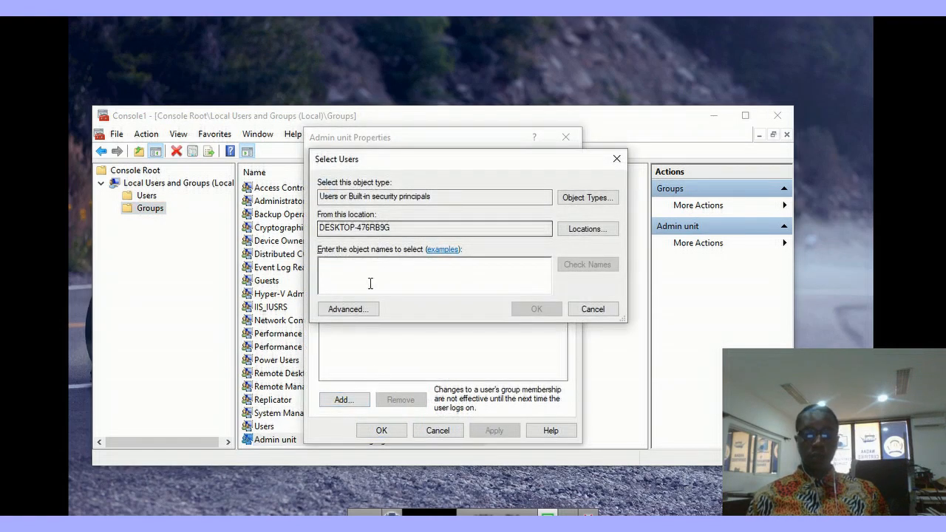
{"action": "left_click", "coordinate": [352, 309]}
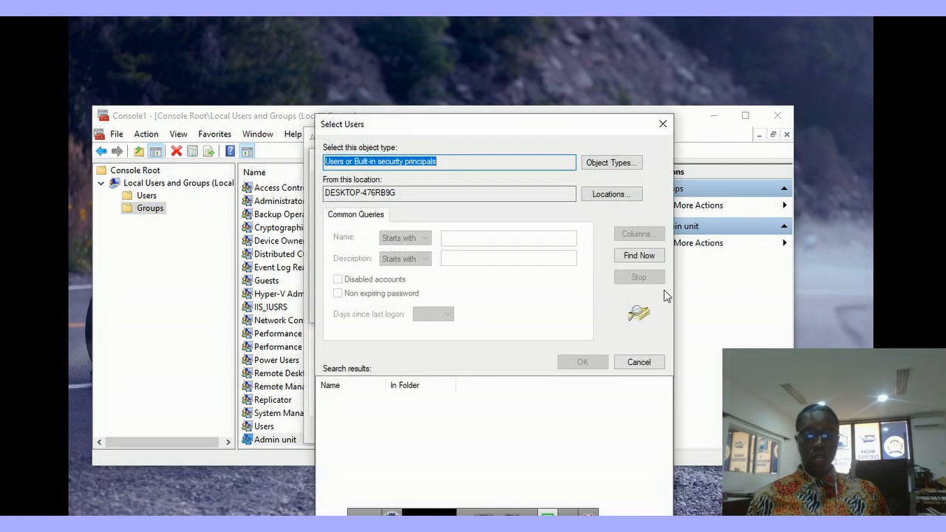
{"action": "left_click", "coordinate": [625, 256]}
{"action": "scroll", "coordinate": [378, 444], "scroll_direction": "down", "scroll_amount": 1}
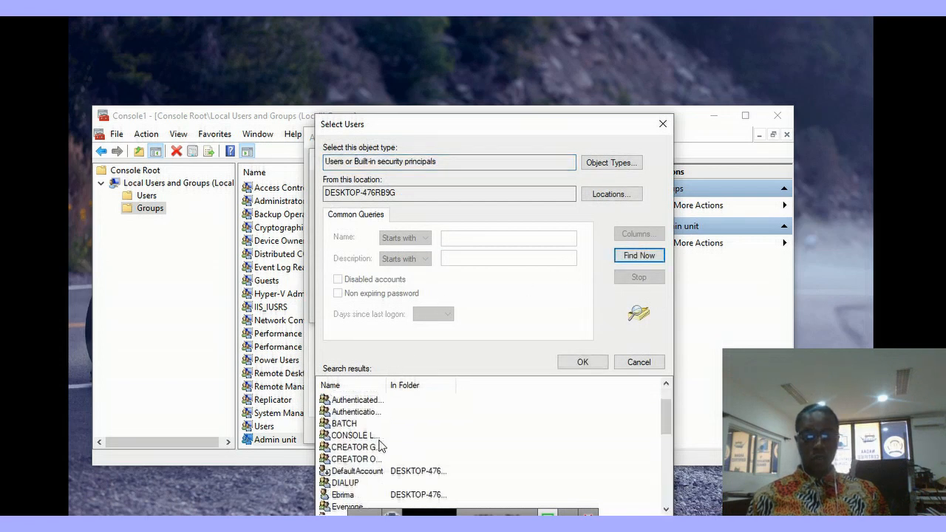
{"action": "scroll", "coordinate": [353, 437], "scroll_direction": "down", "scroll_amount": 1}
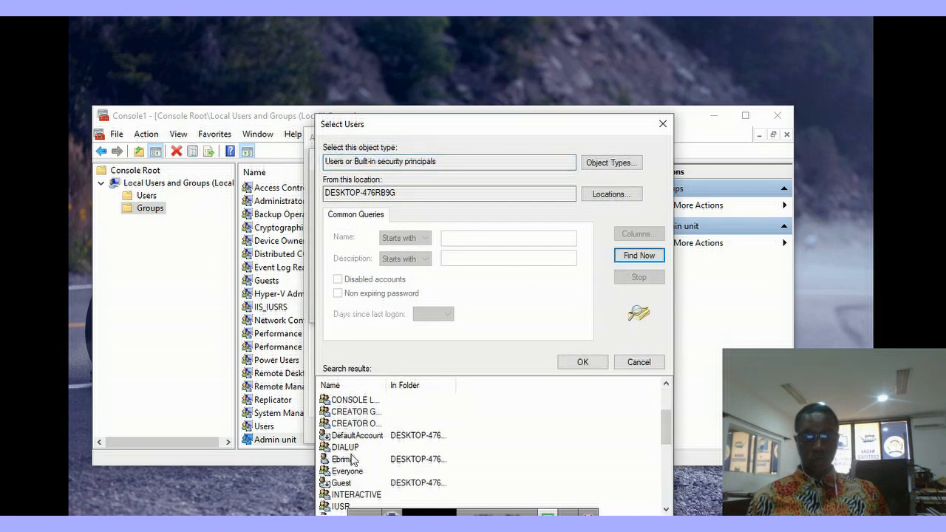
{"action": "scroll", "coordinate": [358, 465], "scroll_direction": "down", "scroll_amount": 3}
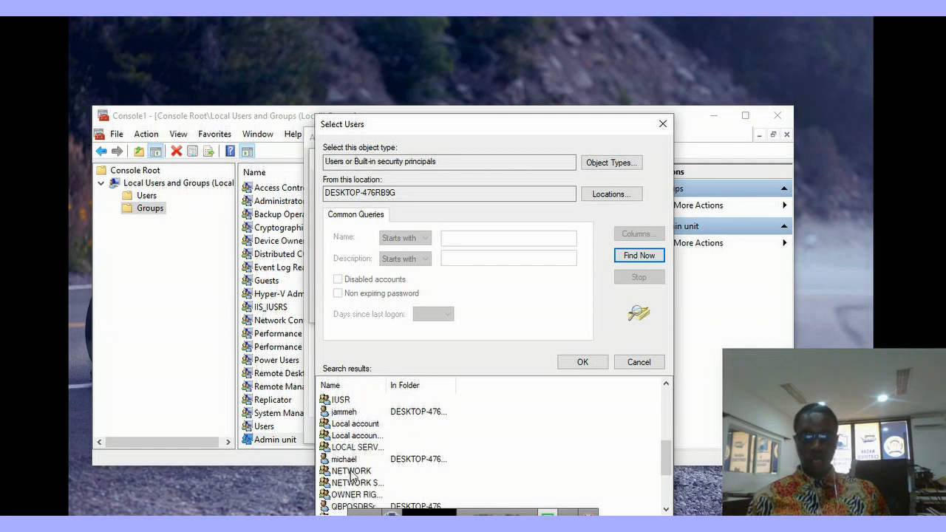
{"action": "left_click", "coordinate": [348, 458]}
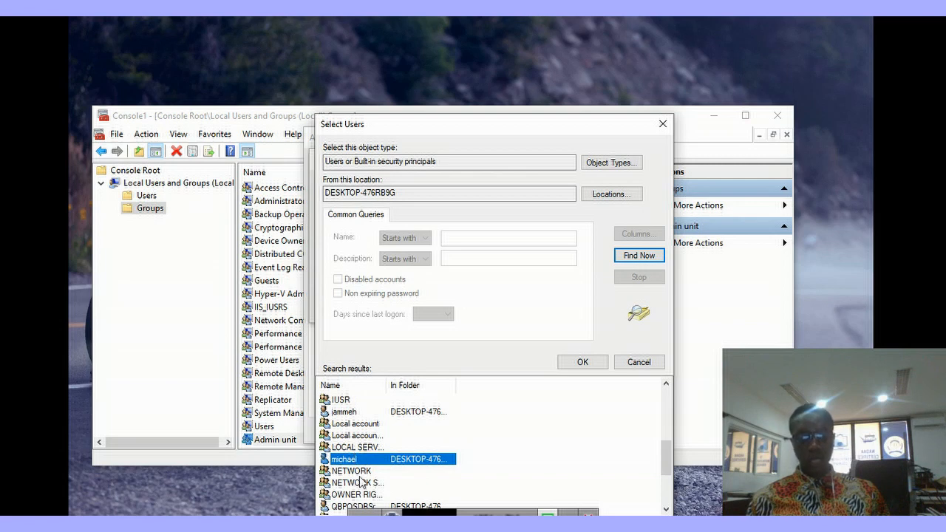
{"action": "left_click", "coordinate": [588, 364]}
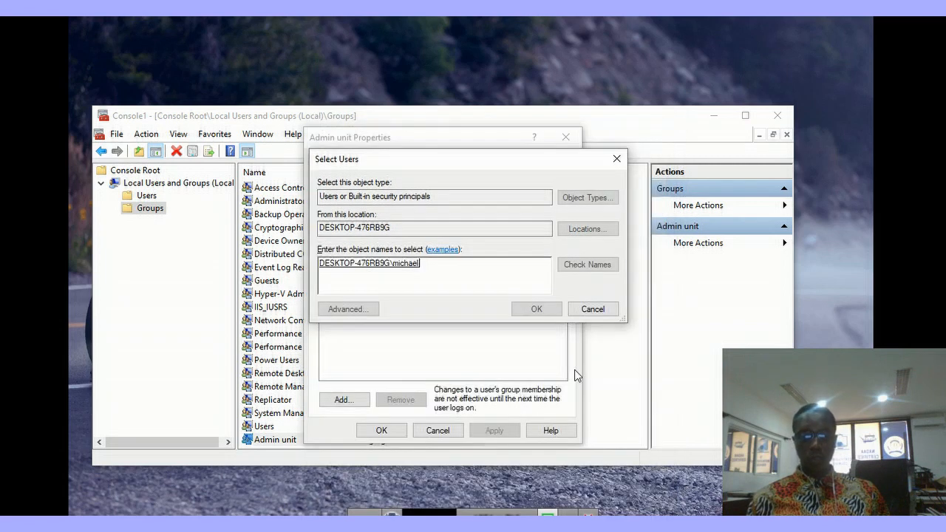
{"action": "left_click", "coordinate": [547, 312]}
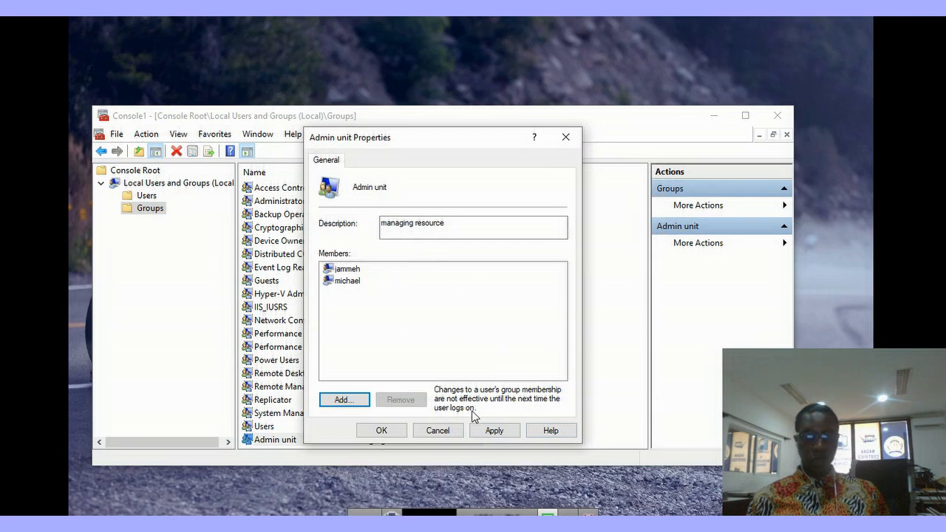
{"action": "left_click", "coordinate": [495, 434]}
{"action": "left_click", "coordinate": [394, 434]}
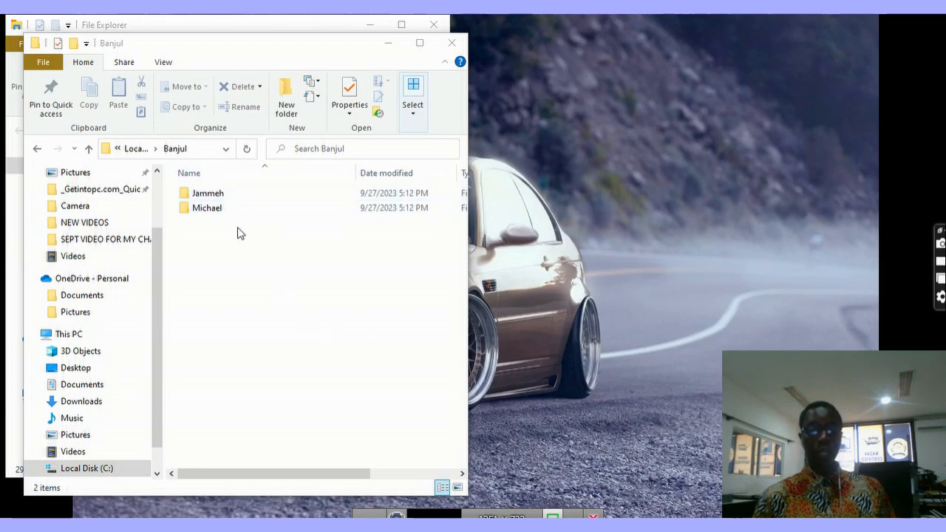
Step: Select the Jammeh and Michael folders in C:\Banjul
{"action": "left_click", "coordinate": [198, 194]}
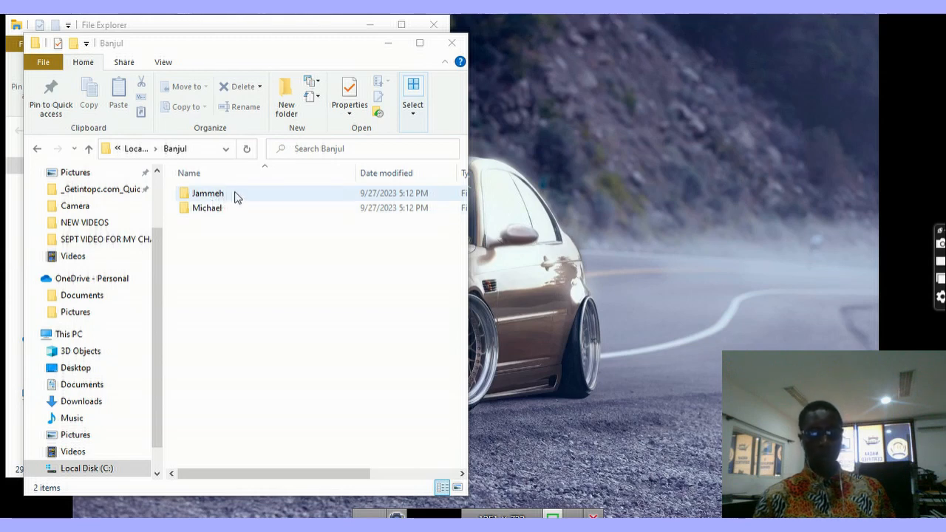
{"action": "left_click", "coordinate": [213, 210]}
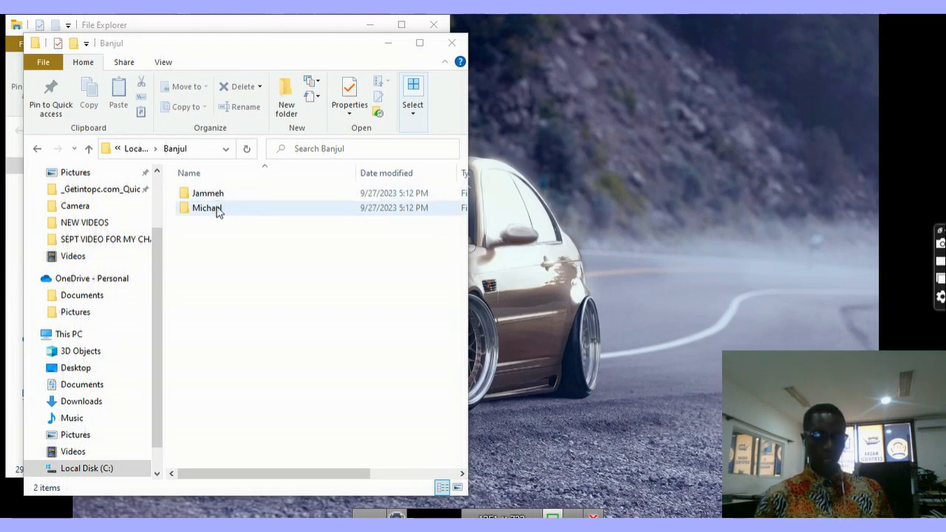
{"action": "right_click", "coordinate": [213, 209]}
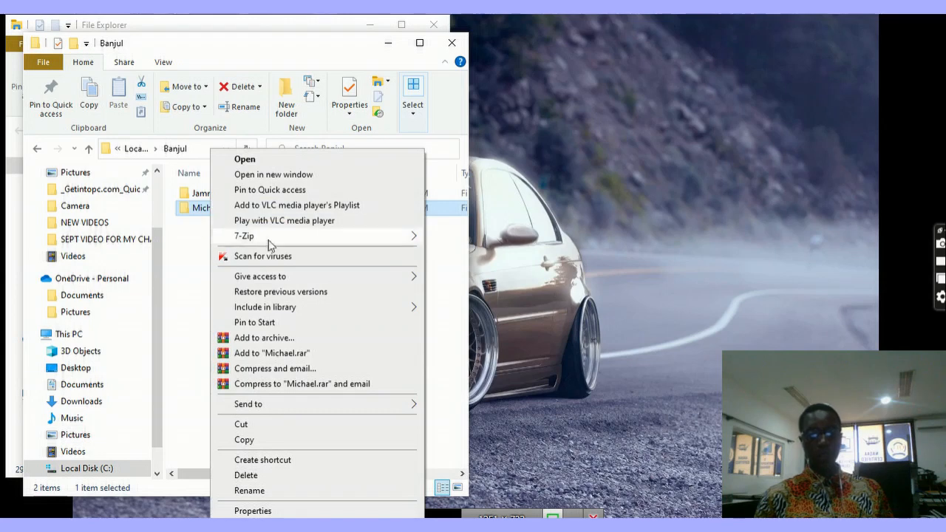
{"action": "left_click", "coordinate": [246, 475]}
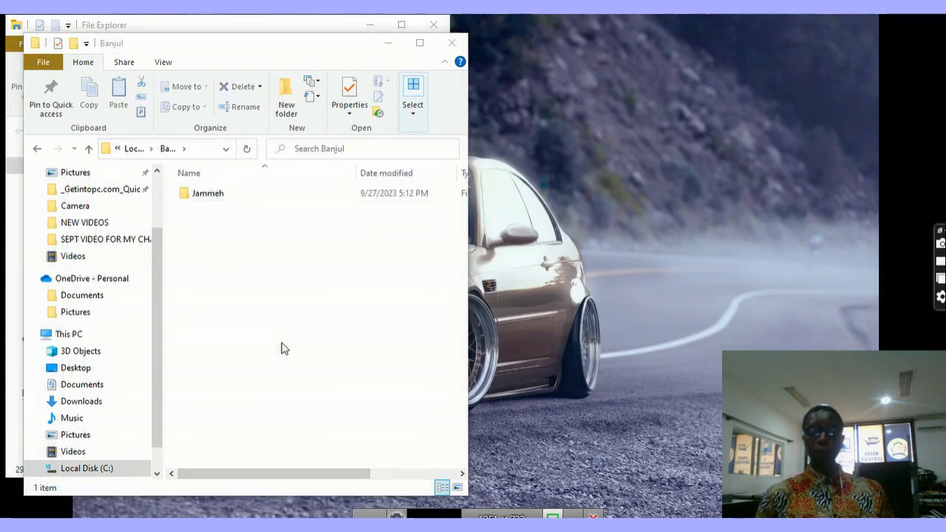
{"action": "right_click", "coordinate": [247, 268]}
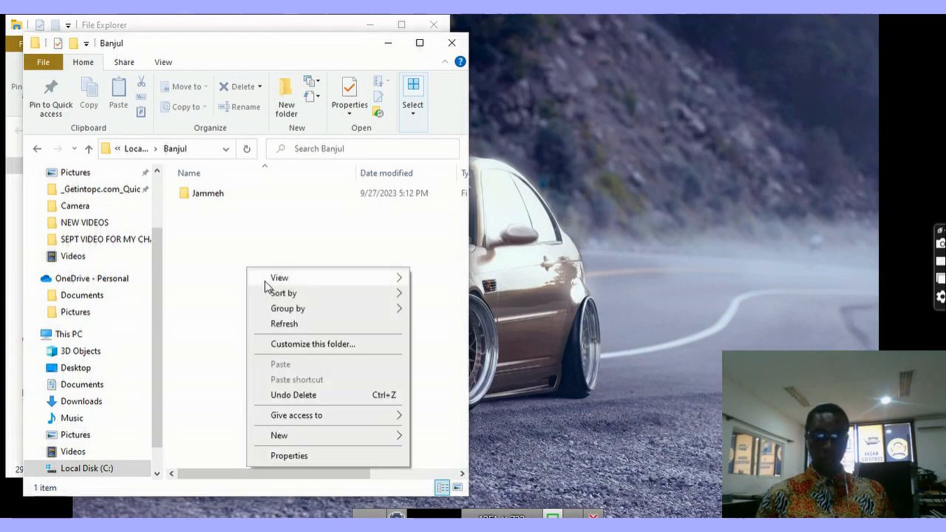
{"action": "left_click", "coordinate": [289, 395]}
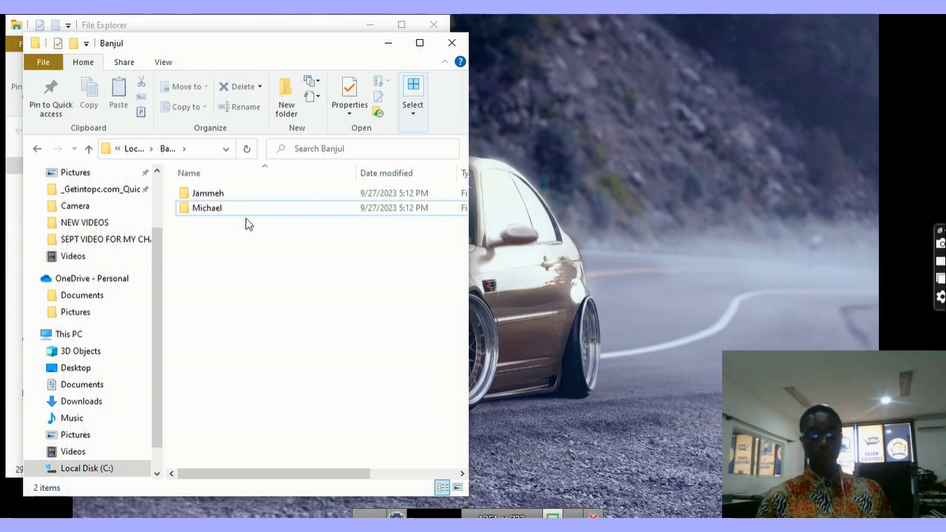
Step: Open the Jammeh folder's Security permissions for editing
{"action": "left_click", "coordinate": [225, 210]}
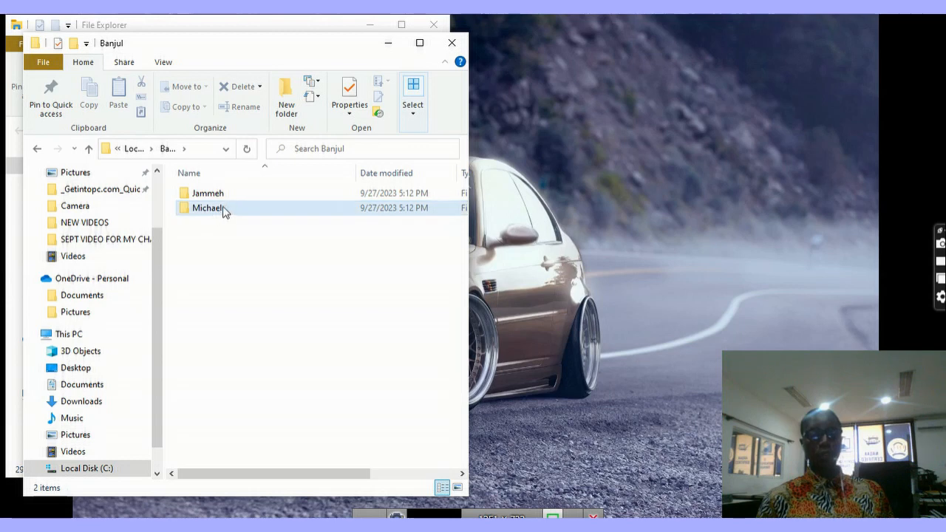
{"action": "left_click", "coordinate": [212, 196]}
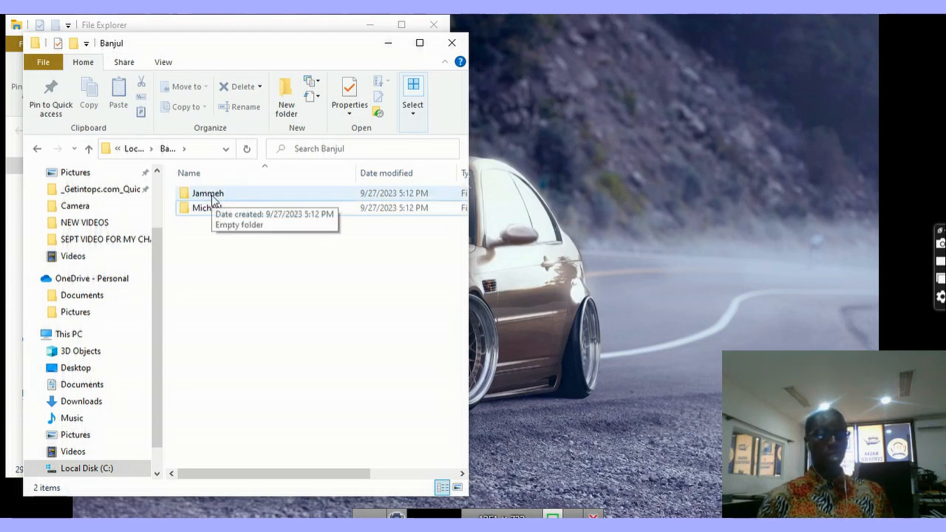
{"action": "right_click", "coordinate": [212, 199]}
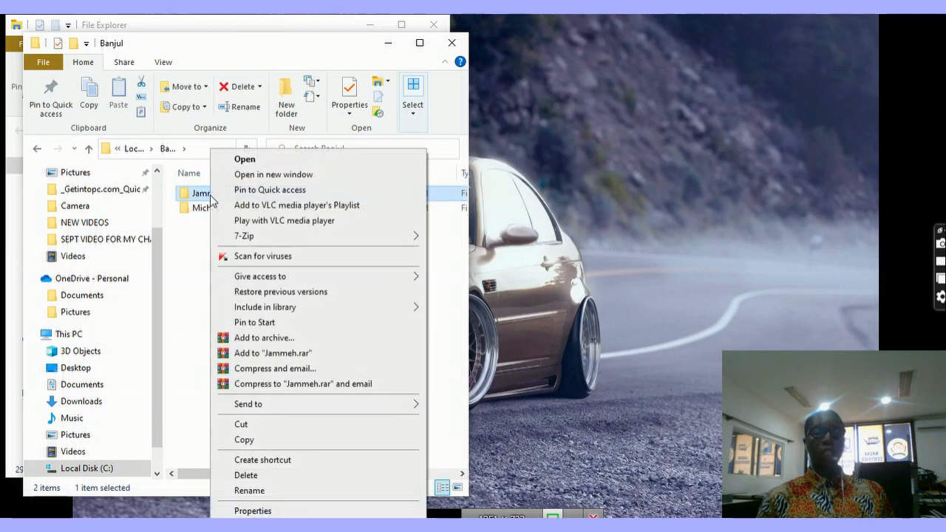
{"action": "left_click", "coordinate": [253, 511]}
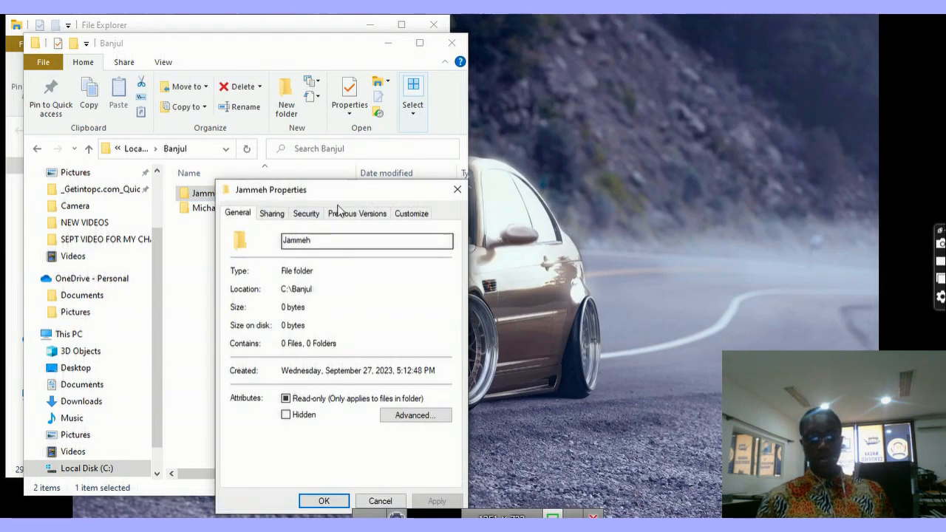
{"action": "left_click", "coordinate": [306, 214]}
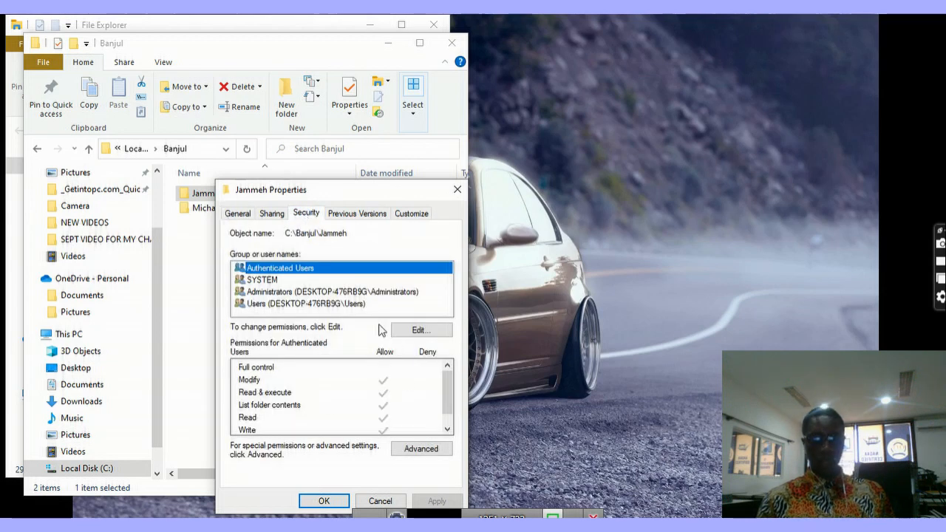
{"action": "left_click", "coordinate": [420, 331]}
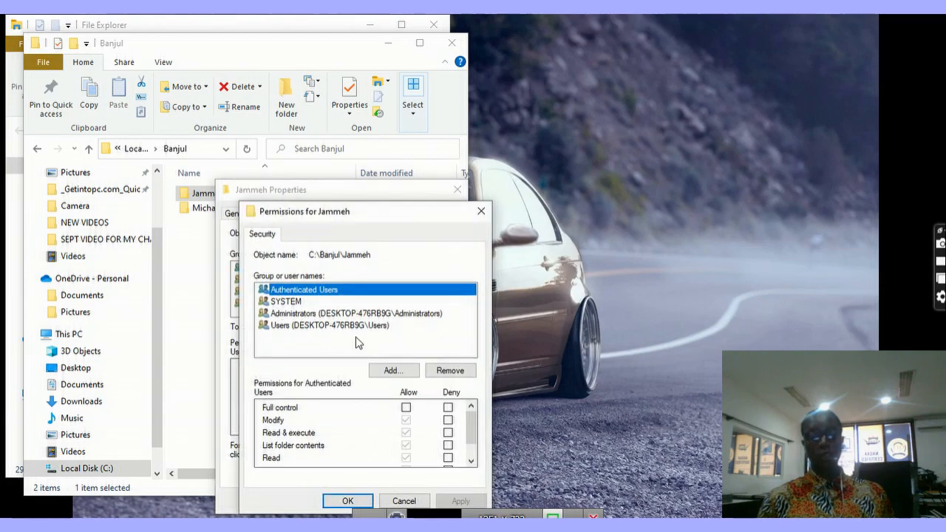
Step: Open the advanced user search and list all accounts for the Jammeh folder's permissions
{"action": "left_click", "coordinate": [392, 371]}
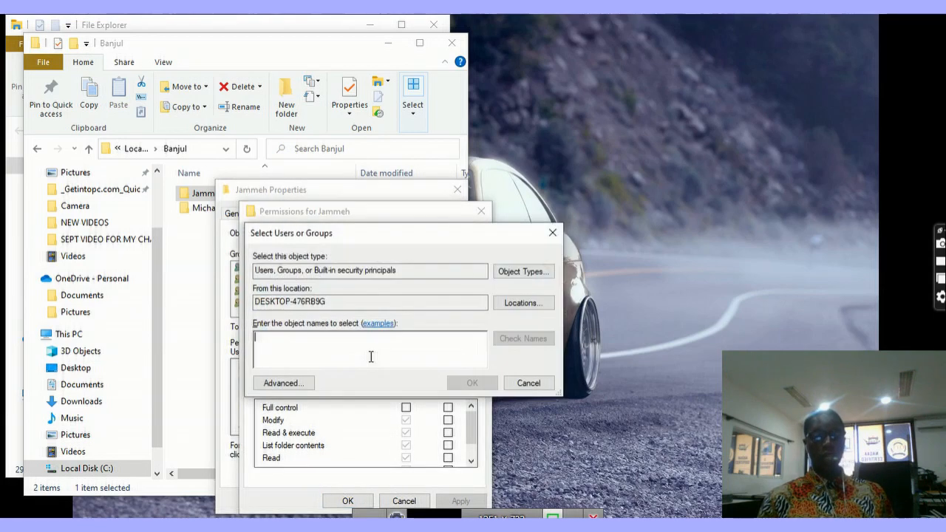
{"action": "left_click", "coordinate": [284, 383]}
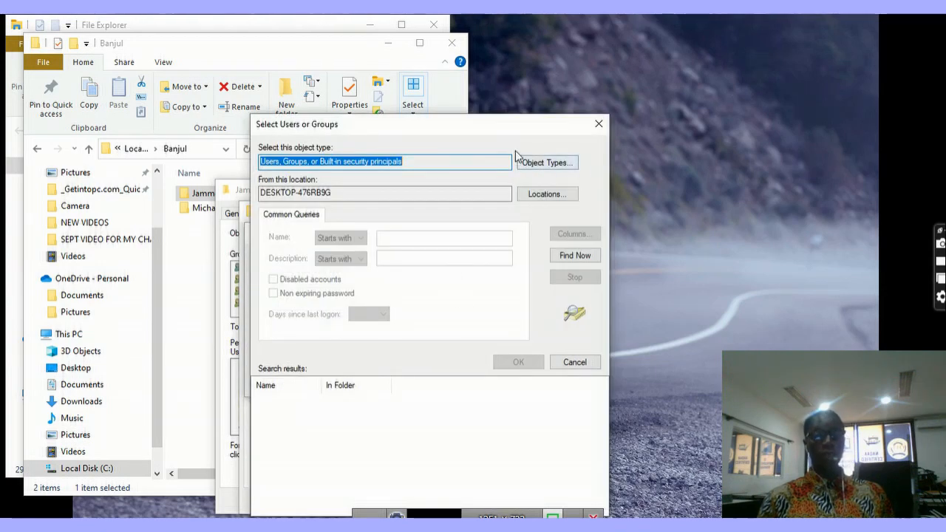
{"action": "left_click_drag", "start_coordinate": [448, 124], "coordinate": [449, 79]}
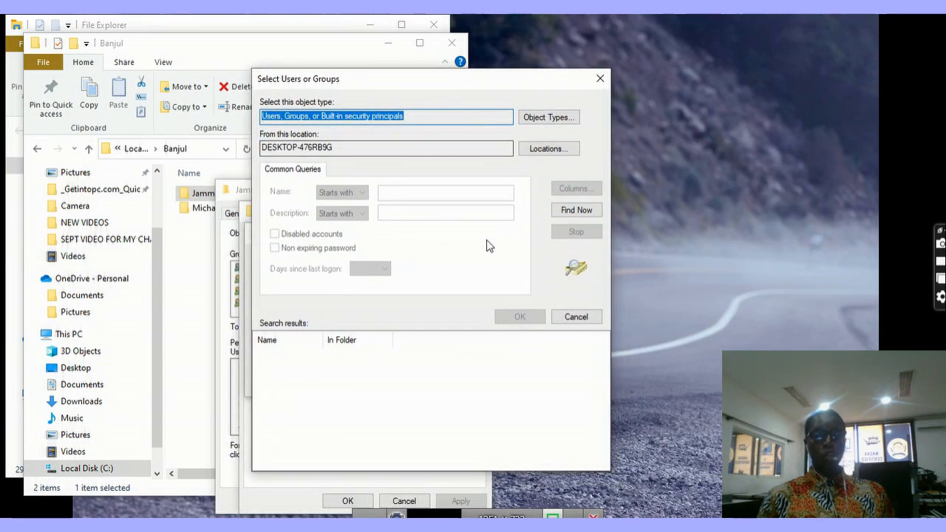
{"action": "left_click", "coordinate": [575, 212]}
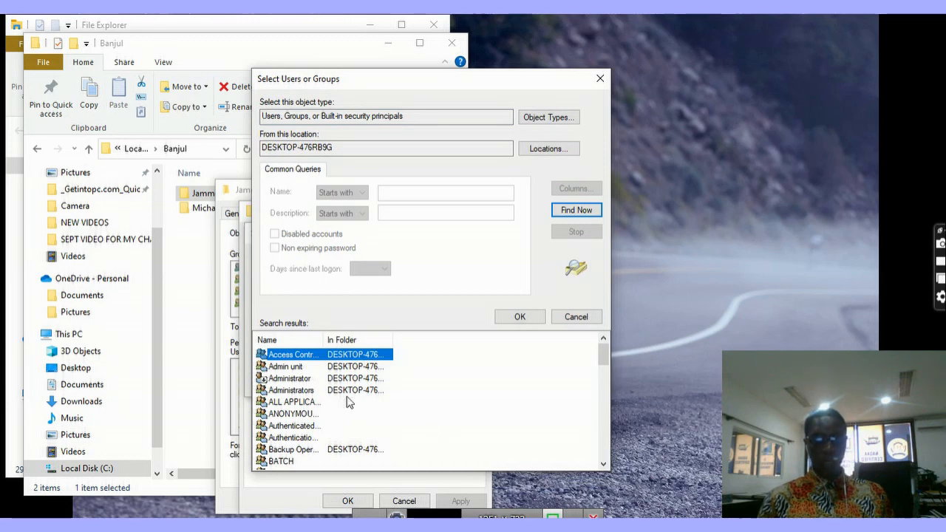
{"action": "scroll", "coordinate": [333, 410], "scroll_direction": "down", "scroll_amount": 3}
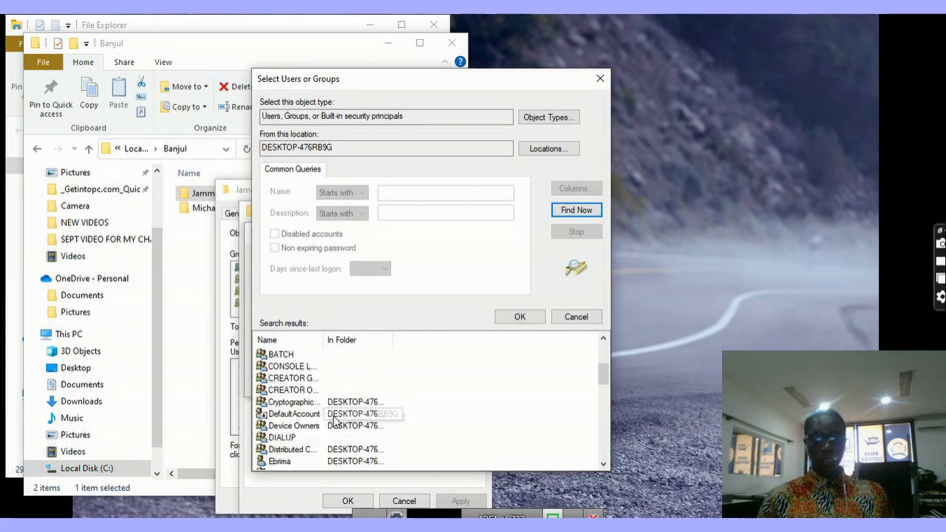
{"action": "scroll", "coordinate": [308, 454], "scroll_direction": "down", "scroll_amount": 2}
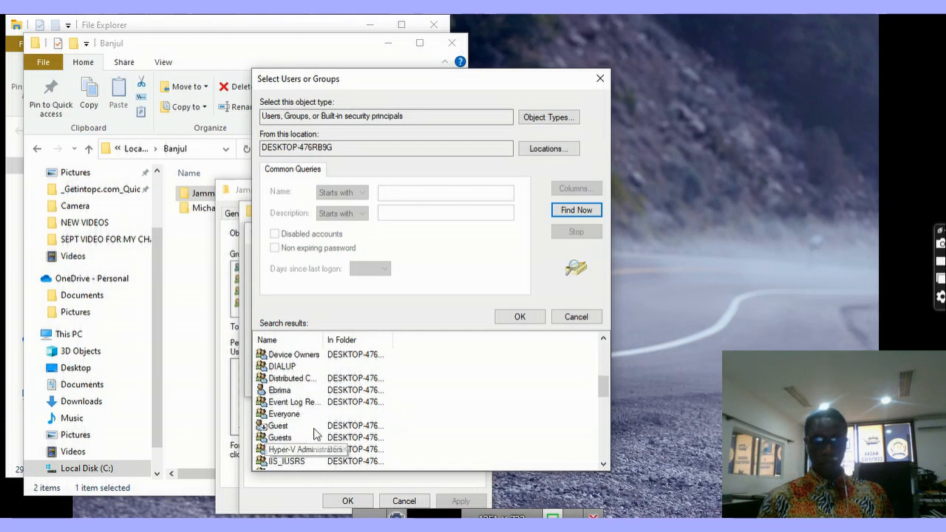
{"action": "scroll", "coordinate": [316, 433], "scroll_direction": "down", "scroll_amount": 2}
Step: Select both new local user accounts and confirm them
{"action": "left_click", "coordinate": [290, 426]}
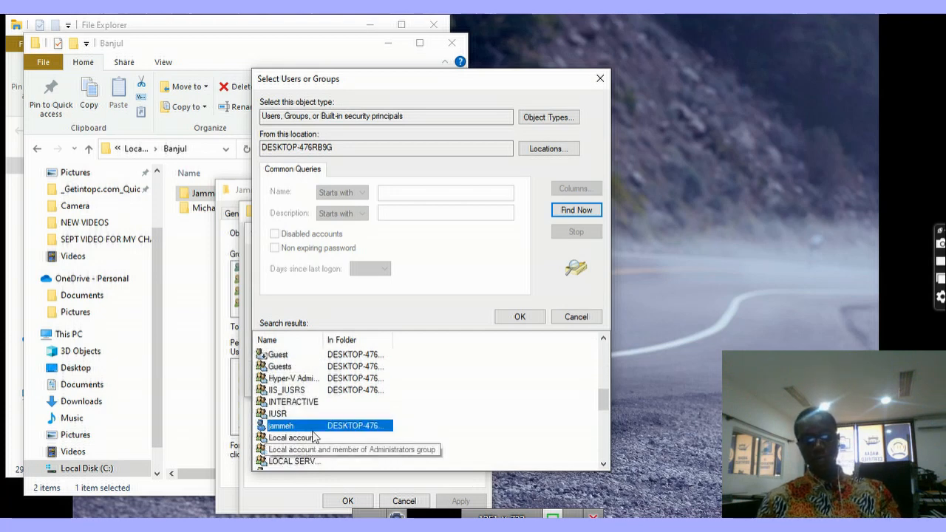
{"action": "left_click", "coordinate": [602, 465]}
{"action": "left_click", "coordinate": [602, 465]}
{"action": "left_click", "coordinate": [602, 464]}
{"action": "left_click", "coordinate": [602, 465]}
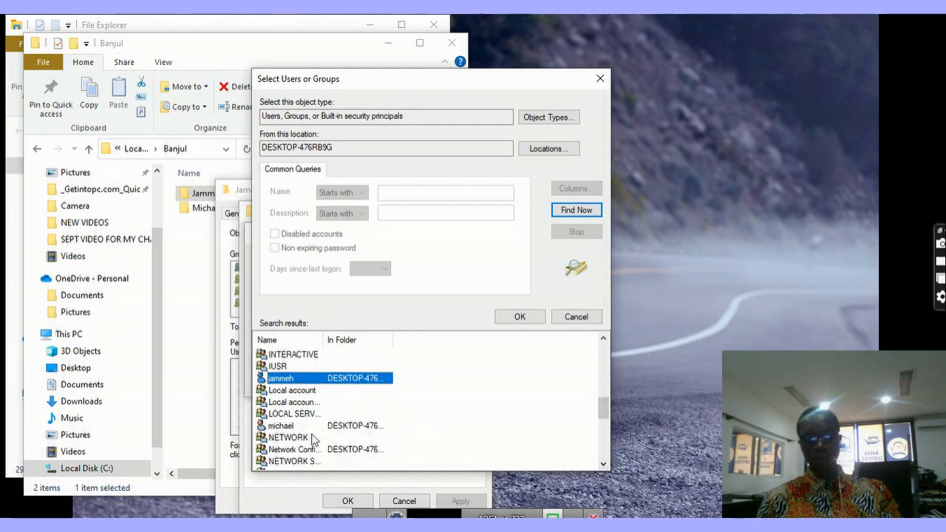
{"action": "left_click", "coordinate": [284, 426], "text": "ctrl"}
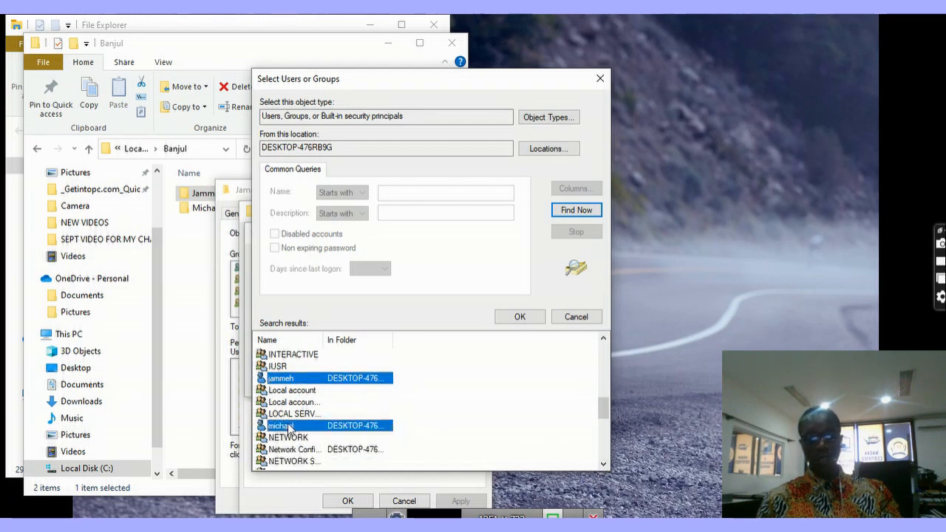
{"action": "left_click", "coordinate": [520, 318]}
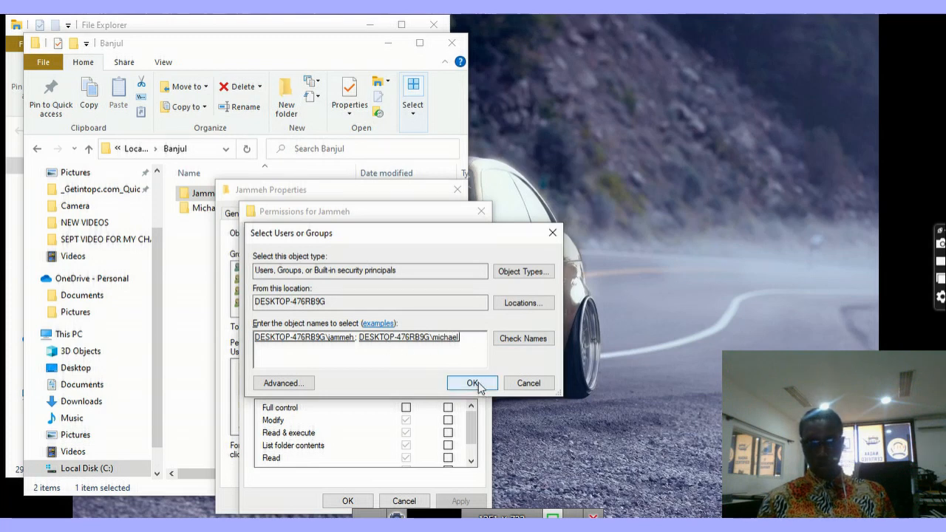
Step: Add both new users to the Jammeh folder's permissions and allow Full control for the Jammeh folder's user
{"action": "left_click", "coordinate": [473, 383]}
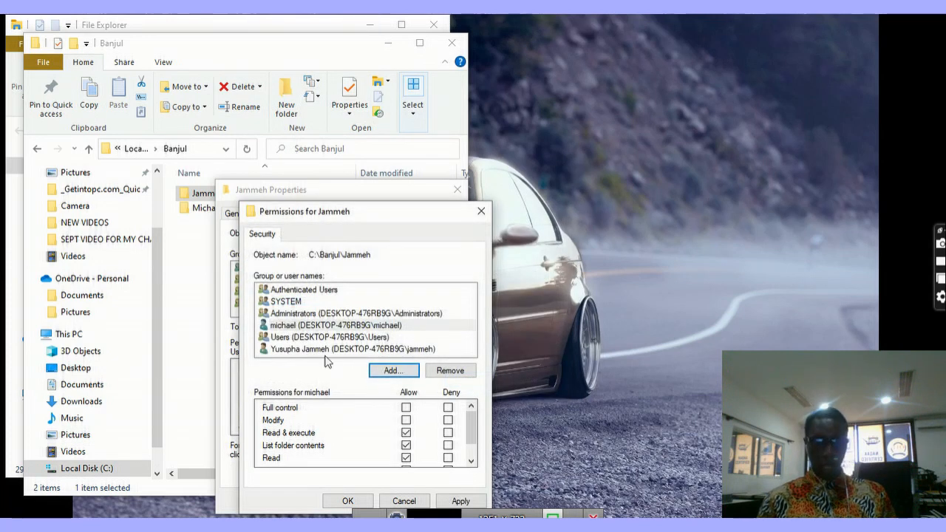
{"action": "left_click", "coordinate": [303, 329]}
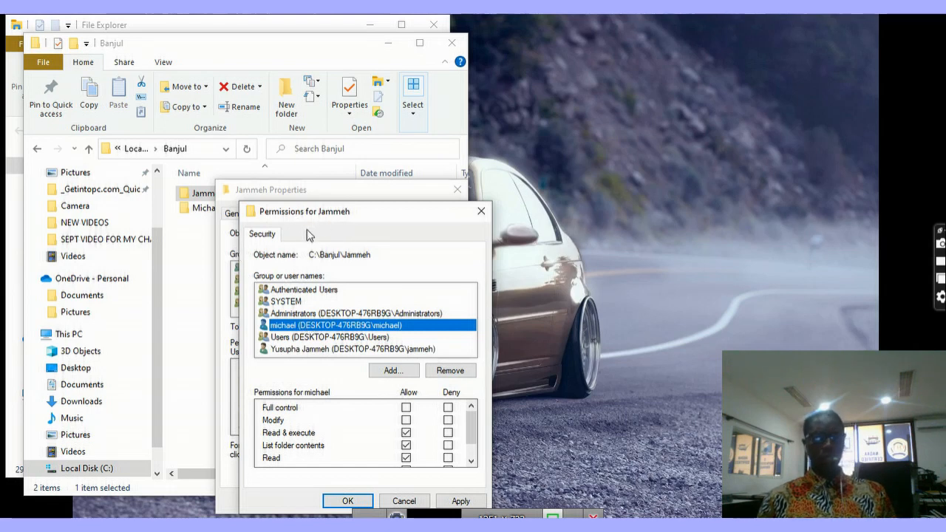
{"action": "left_click", "coordinate": [314, 351]}
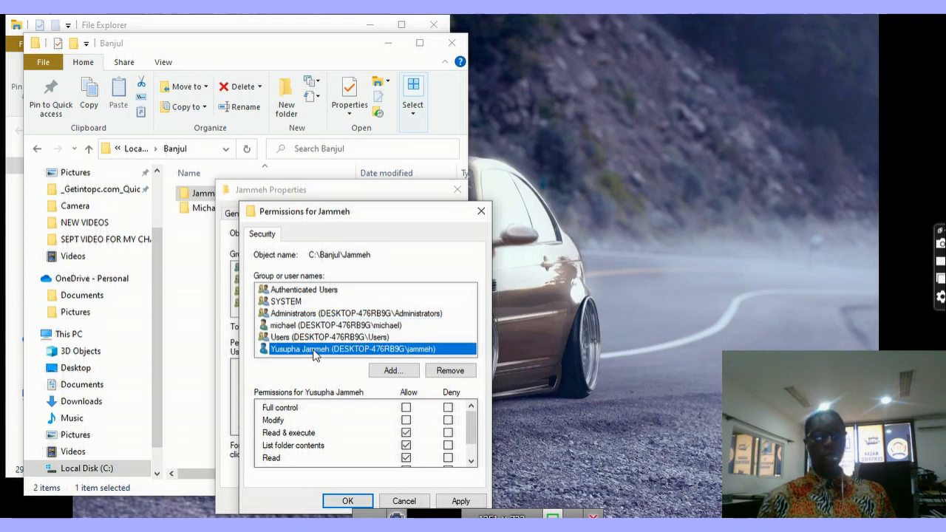
{"action": "left_click", "coordinate": [408, 409]}
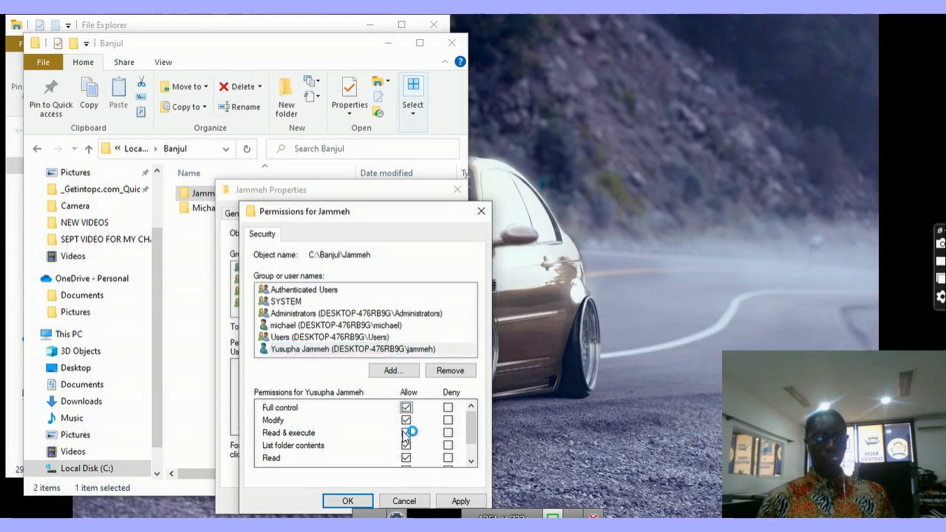
{"action": "left_click", "coordinate": [301, 329]}
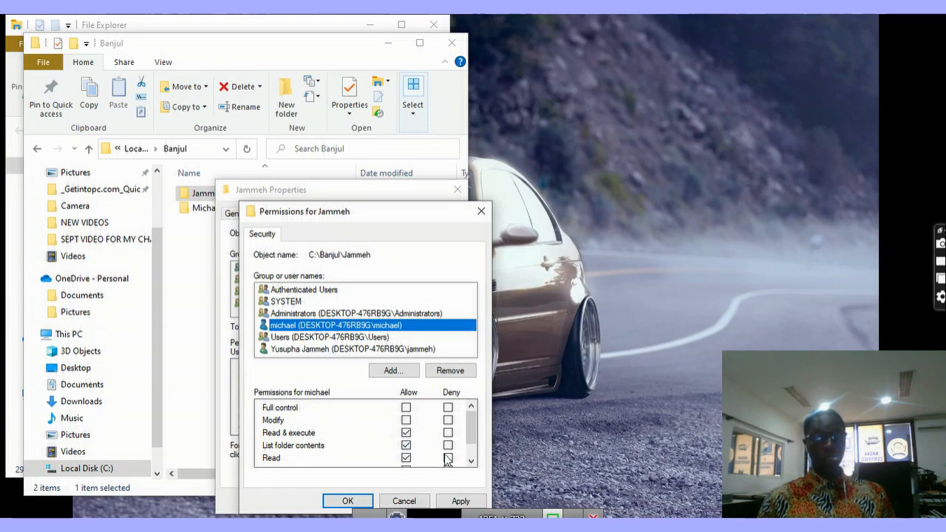
Step: Deny Full control on the Jammeh folder to the Michael folder's user, accept the warning, and save the properties
{"action": "left_click", "coordinate": [448, 407]}
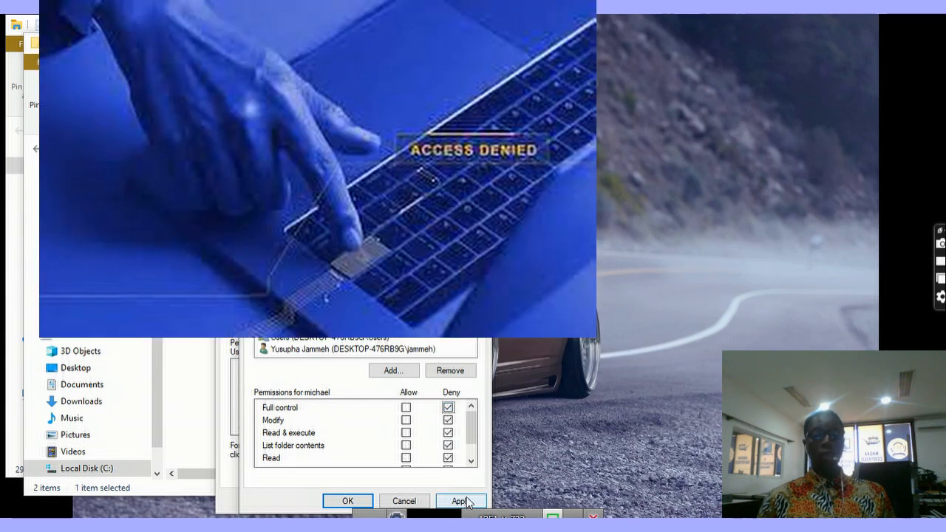
{"action": "left_click", "coordinate": [461, 502]}
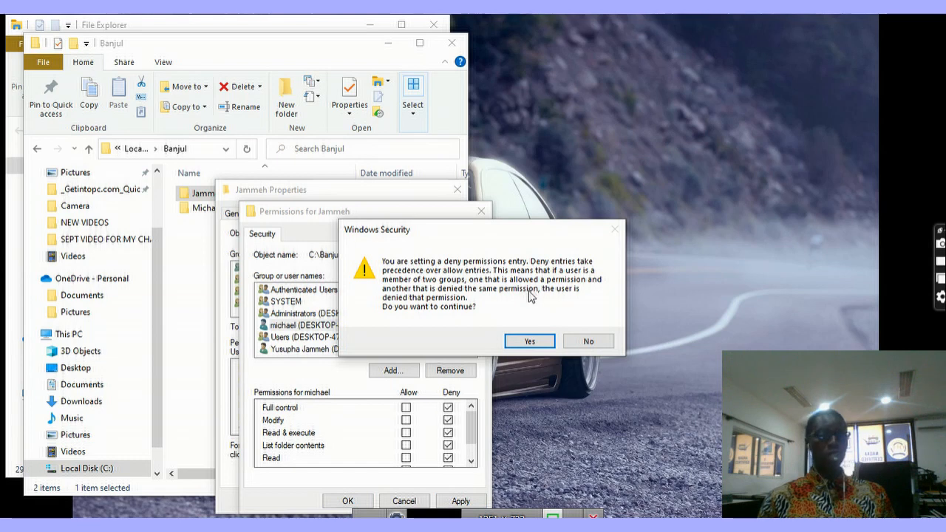
{"action": "left_click", "coordinate": [530, 342]}
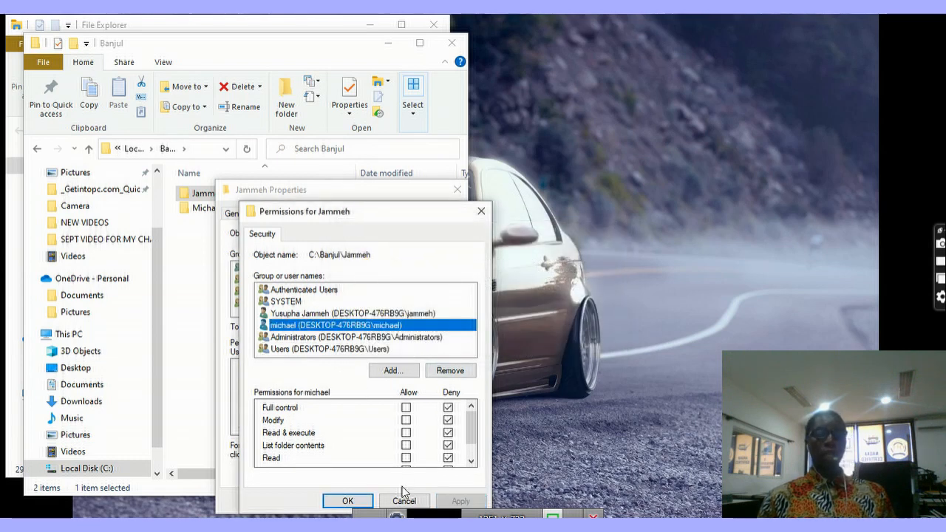
{"action": "left_click", "coordinate": [345, 502]}
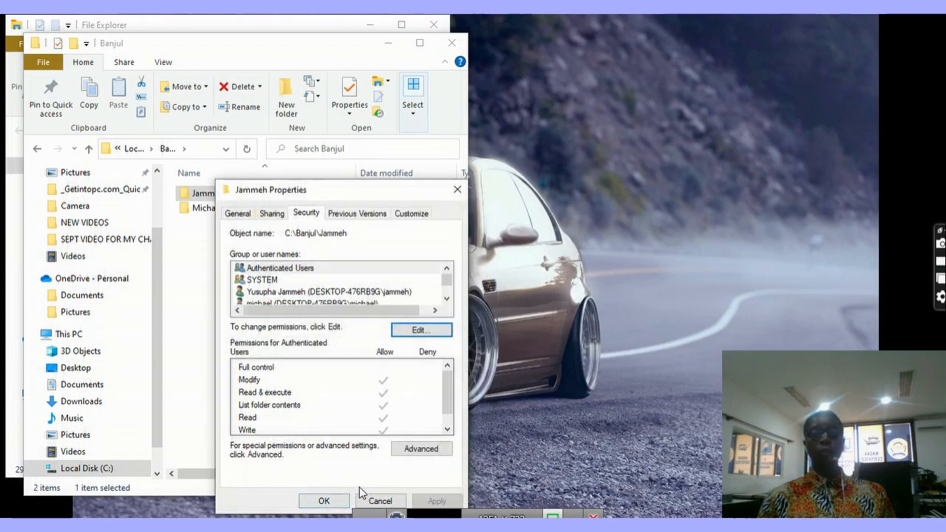
{"action": "left_click", "coordinate": [324, 500]}
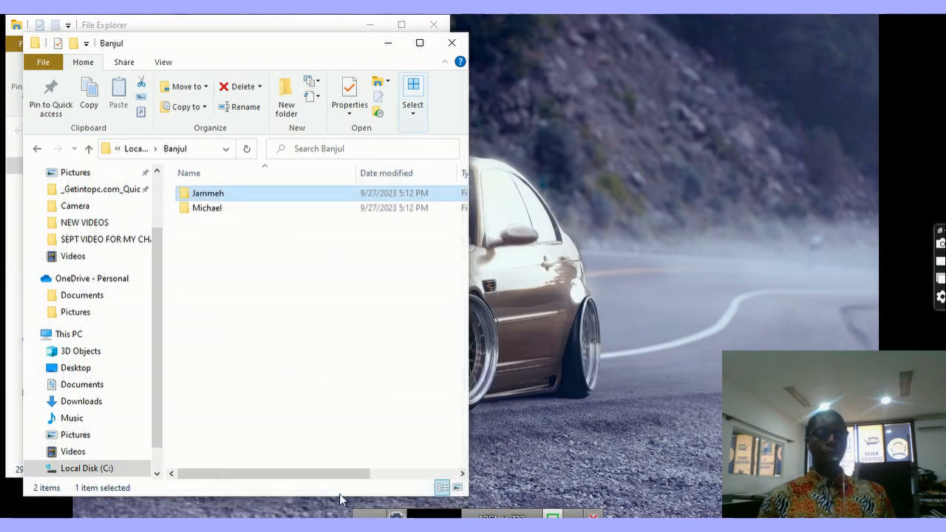
{"action": "left_click", "coordinate": [214, 210]}
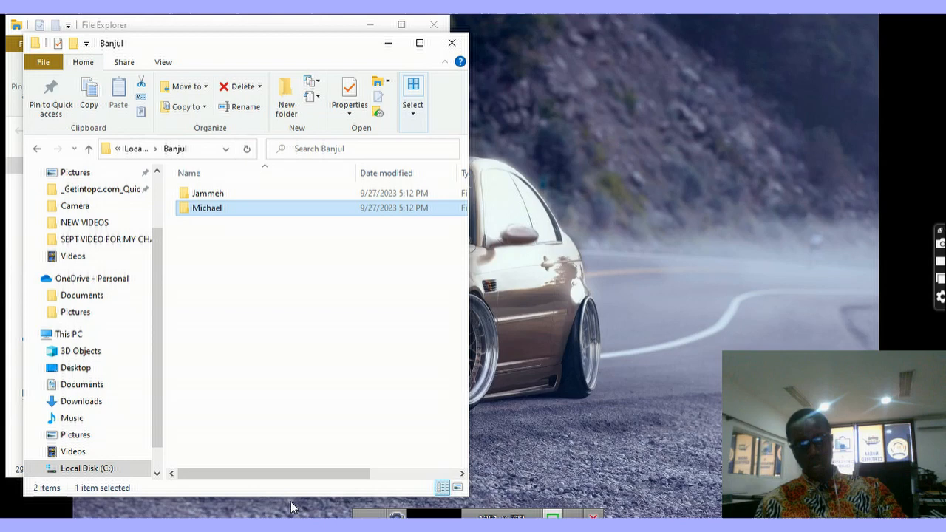
{"action": "key", "text": "super+r"}
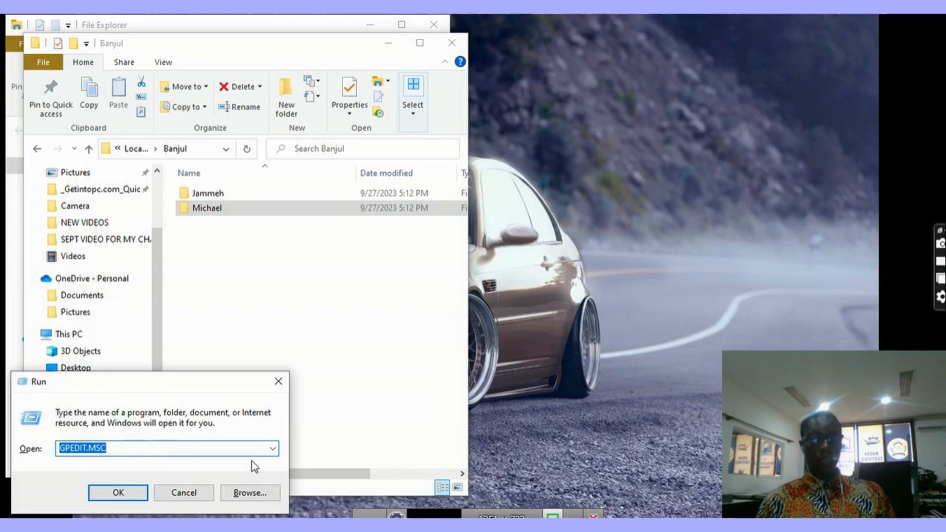
{"action": "left_click", "coordinate": [133, 493]}
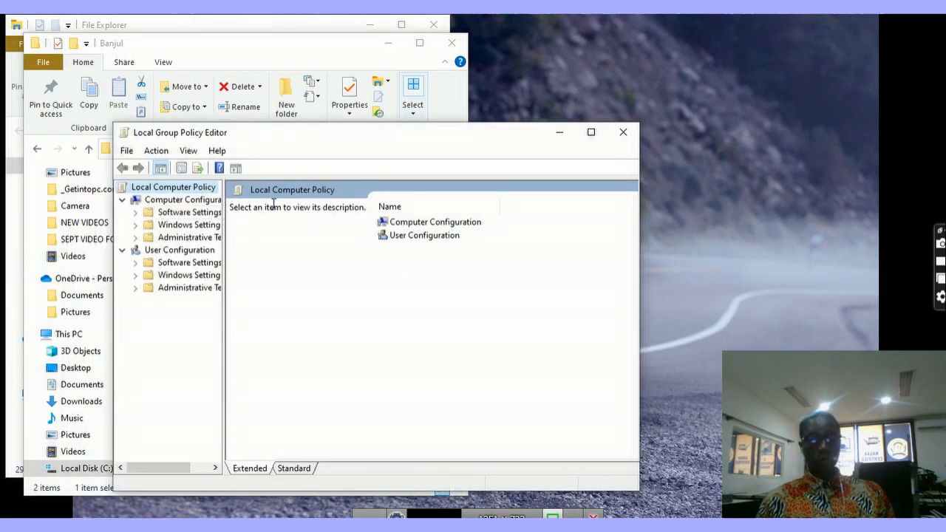
{"action": "left_click", "coordinate": [189, 225]}
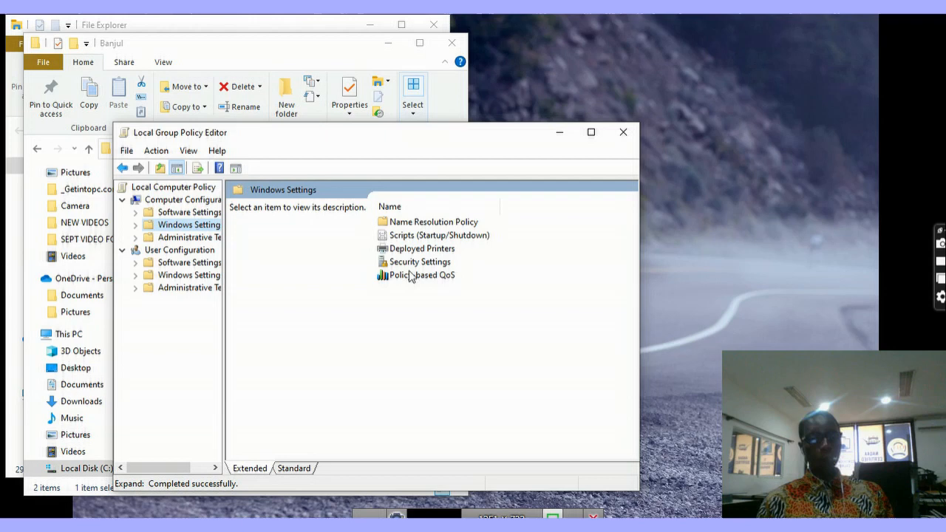
{"action": "double_click", "coordinate": [412, 264]}
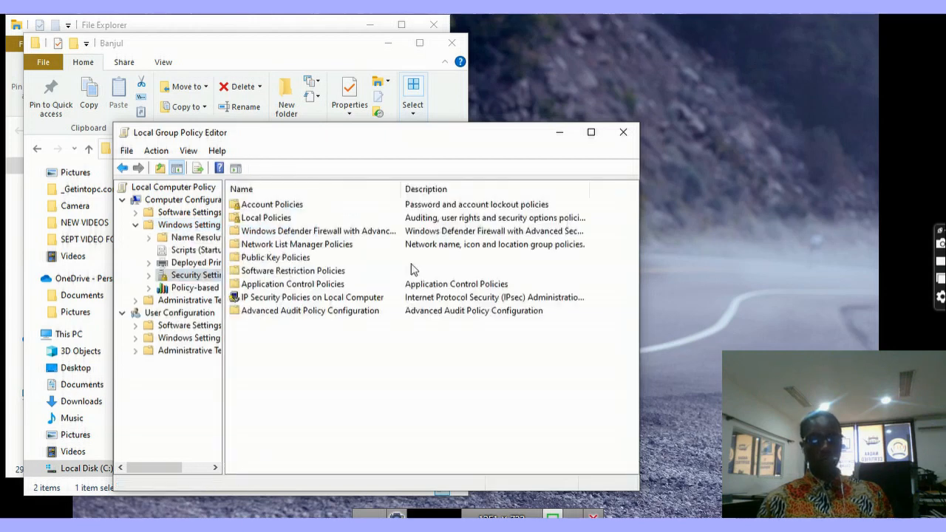
{"action": "left_click", "coordinate": [271, 208]}
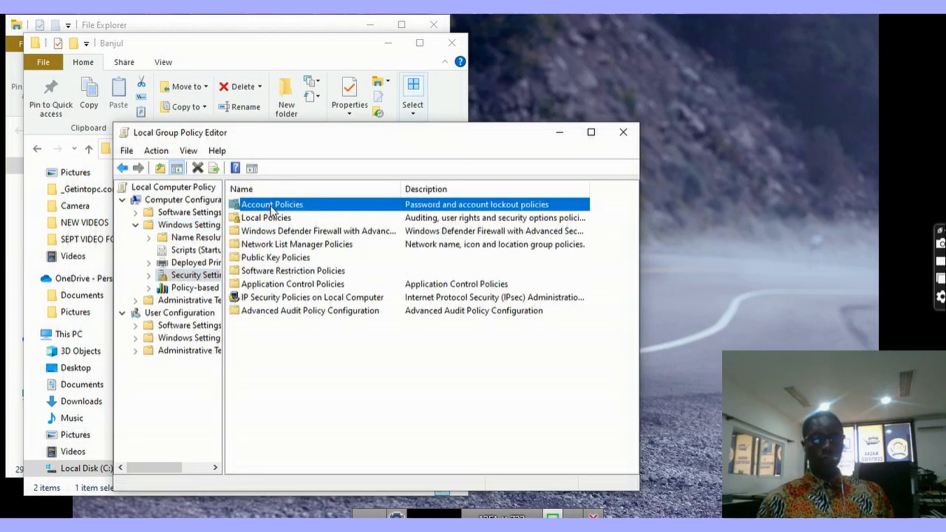
{"action": "double_click", "coordinate": [271, 207]}
{"action": "left_click", "coordinate": [275, 208]}
{"action": "double_click", "coordinate": [274, 208]}
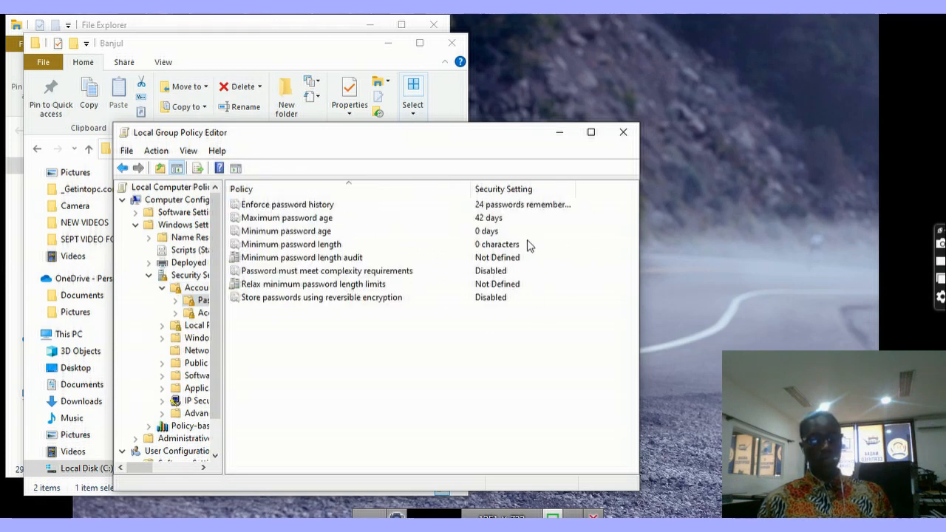
{"action": "left_click", "coordinate": [623, 133]}
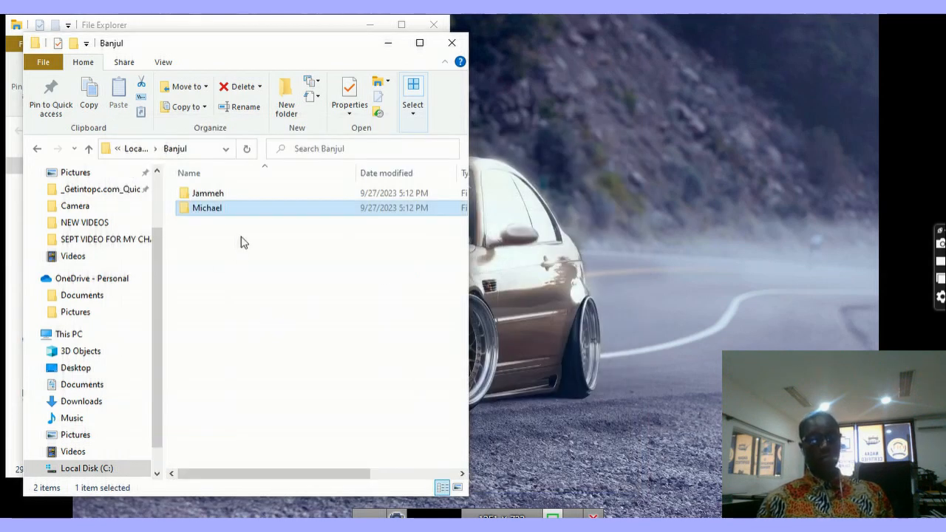
{"action": "right_click", "coordinate": [219, 201]}
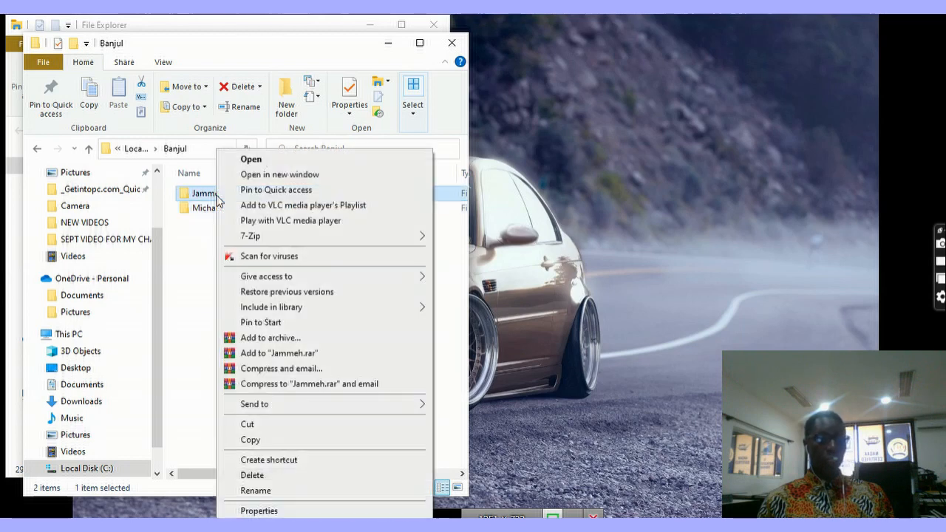
{"action": "left_click", "coordinate": [258, 510]}
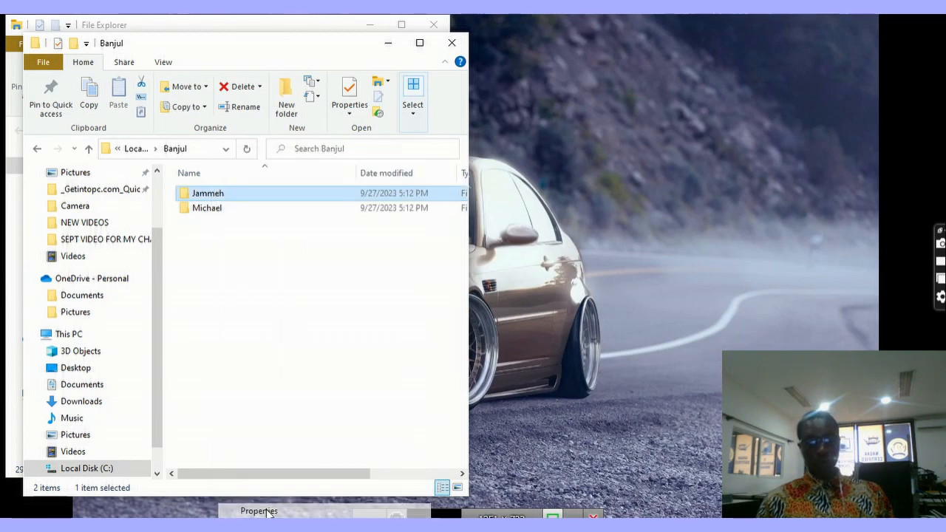
{"action": "left_click", "coordinate": [311, 213]}
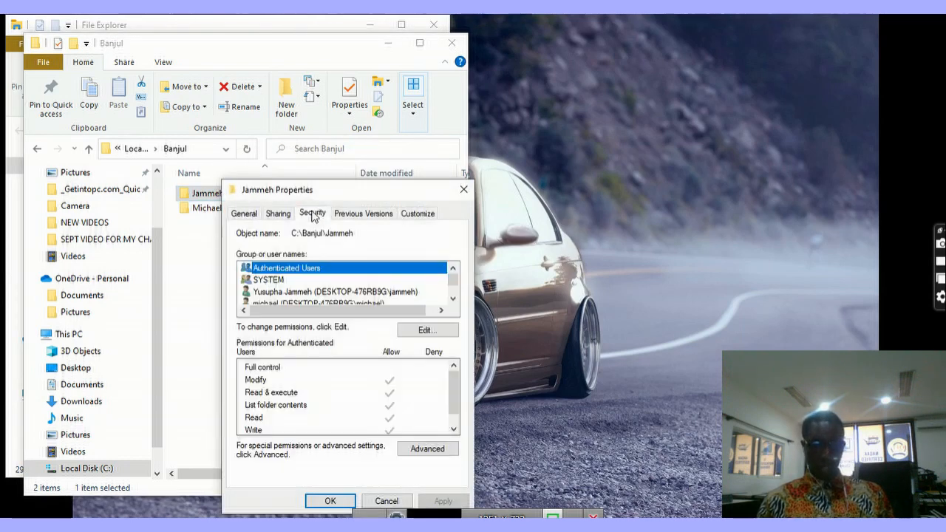
{"action": "left_click", "coordinate": [301, 292]}
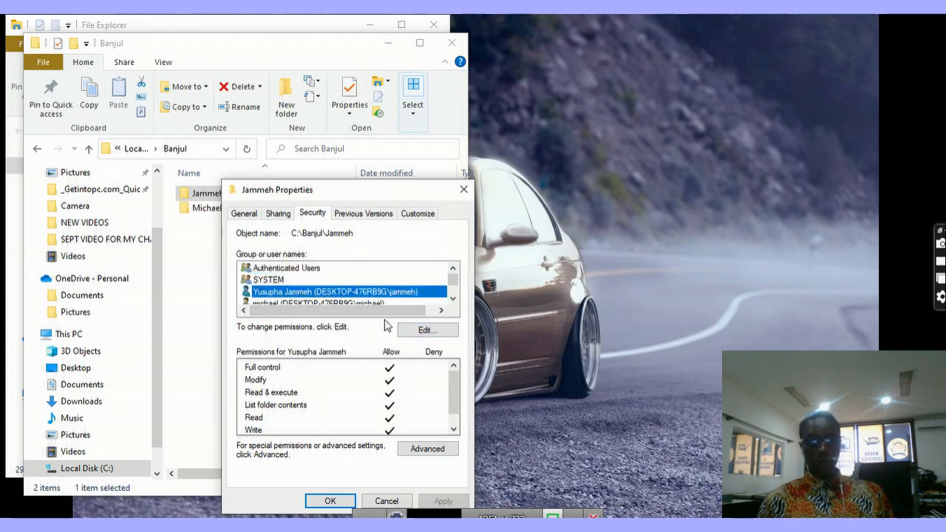
{"action": "left_click", "coordinate": [453, 298]}
{"action": "left_click", "coordinate": [453, 298]}
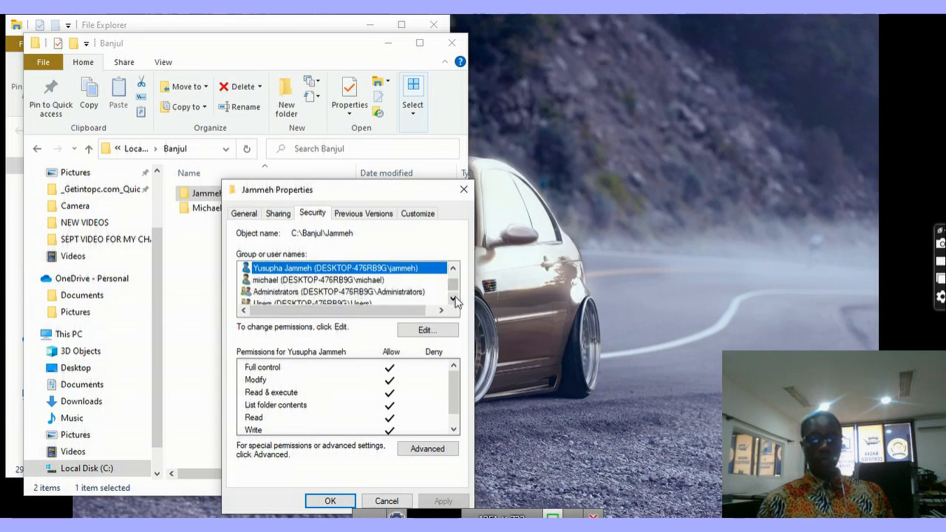
{"action": "left_click", "coordinate": [307, 281]}
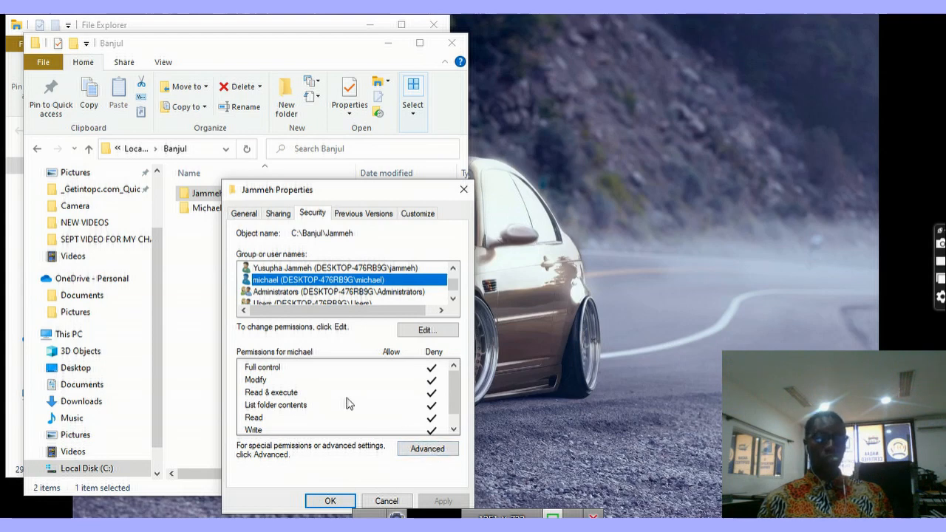
{"action": "left_click", "coordinate": [376, 502]}
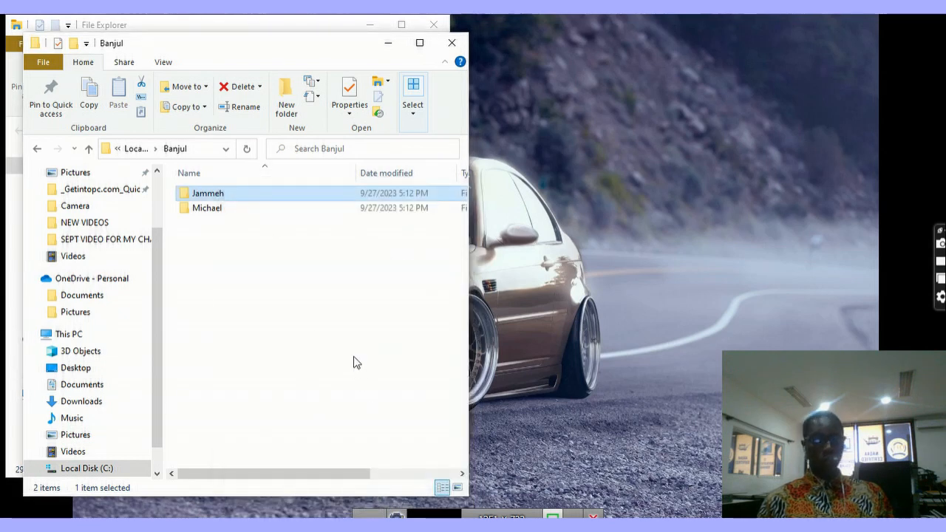